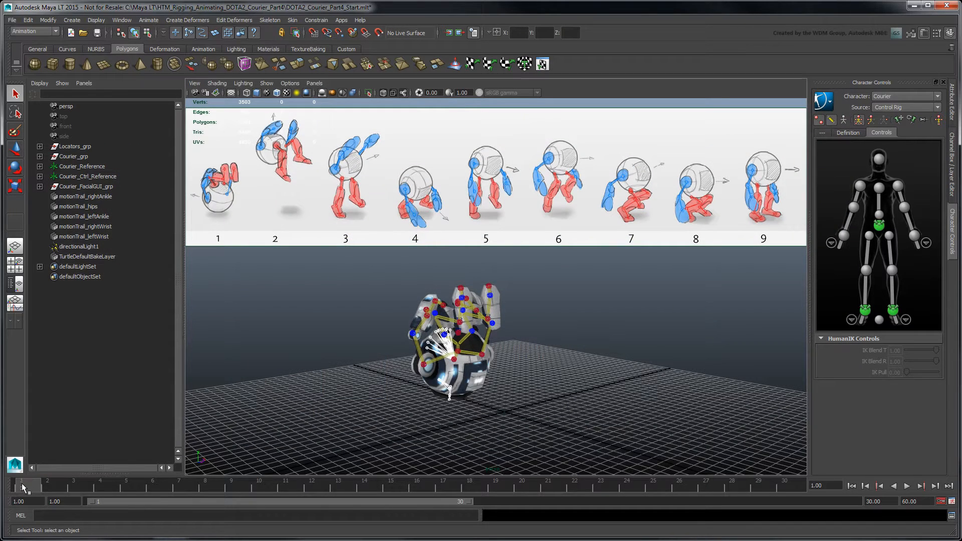
Step: Scrub the Courier animation from frame 1 to frame 30, and return to the first frame
{"action": "left_click_drag", "start_coordinate": [22, 483], "coordinate": [807, 489]}
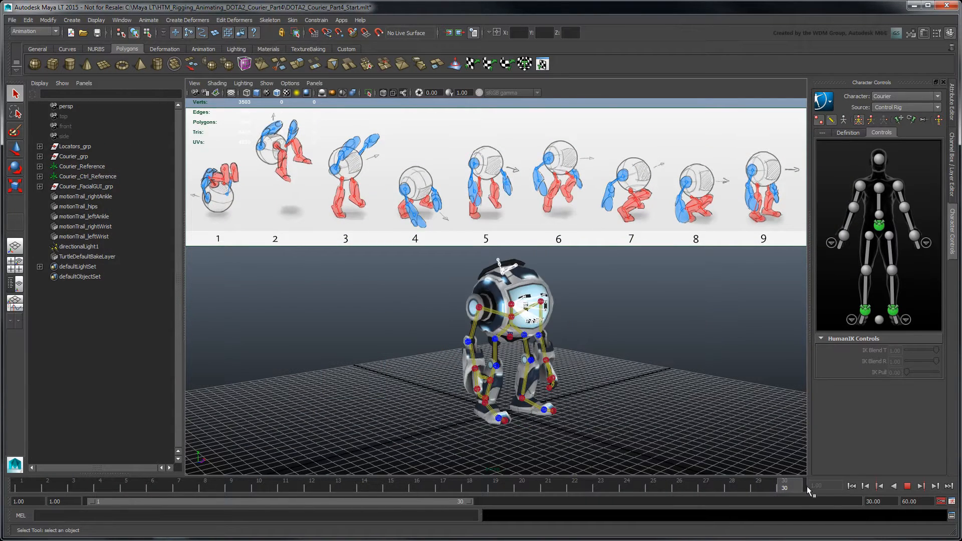
{"action": "left_click", "coordinate": [855, 486]}
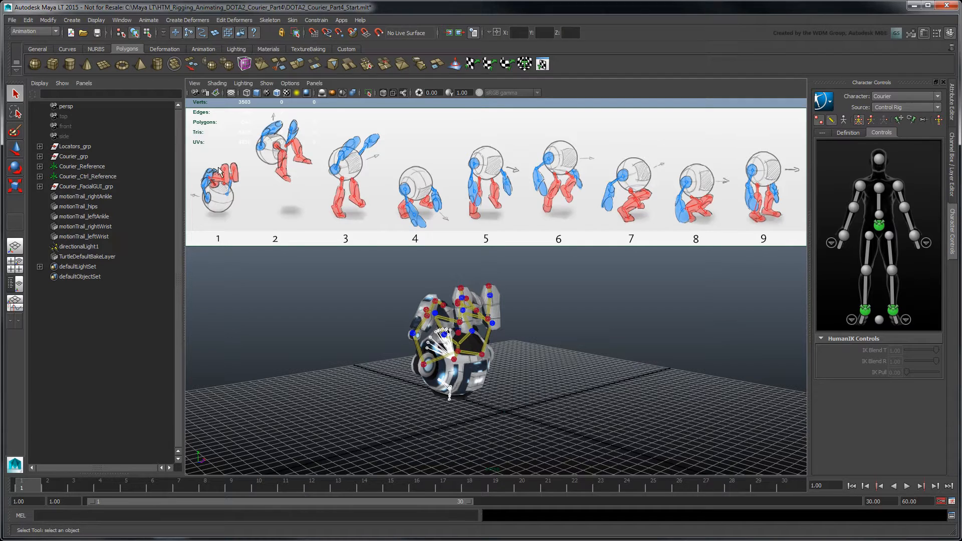
Step: Import DOTA2_Courier_Part4_Breakdowns.mlt with grouping enabled, under the selected namespace with the new namespace string Breakdown
{"action": "left_click", "coordinate": [11, 20]}
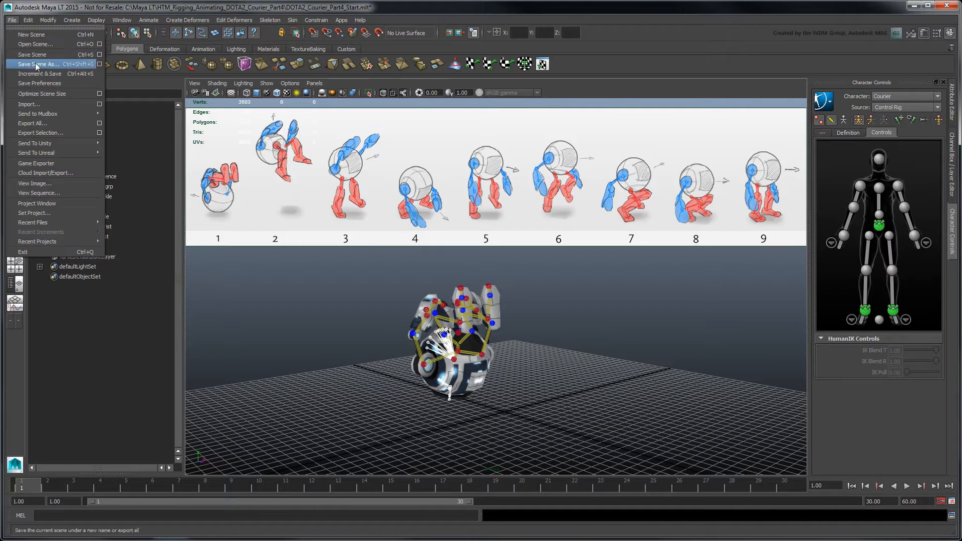
{"action": "left_click", "coordinate": [53, 105]}
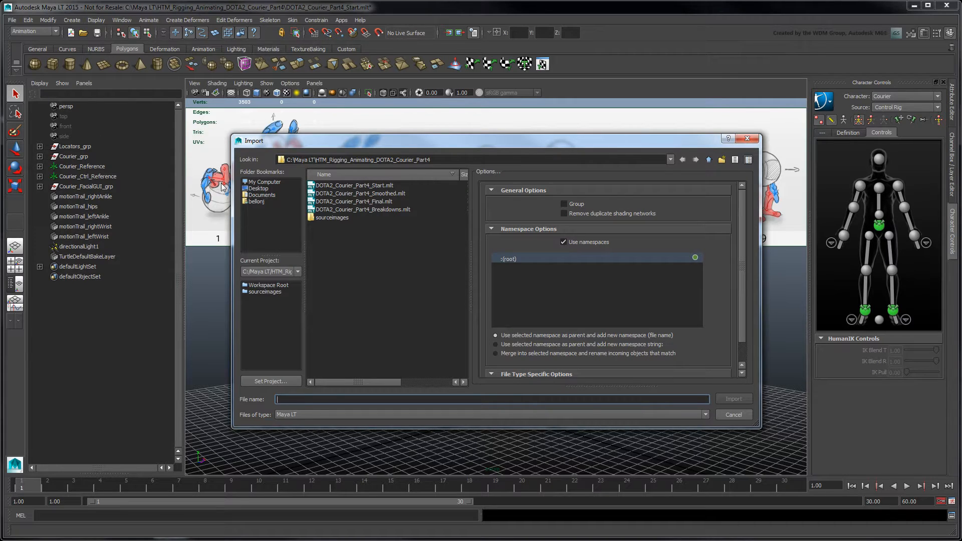
{"action": "left_click", "coordinate": [392, 210]}
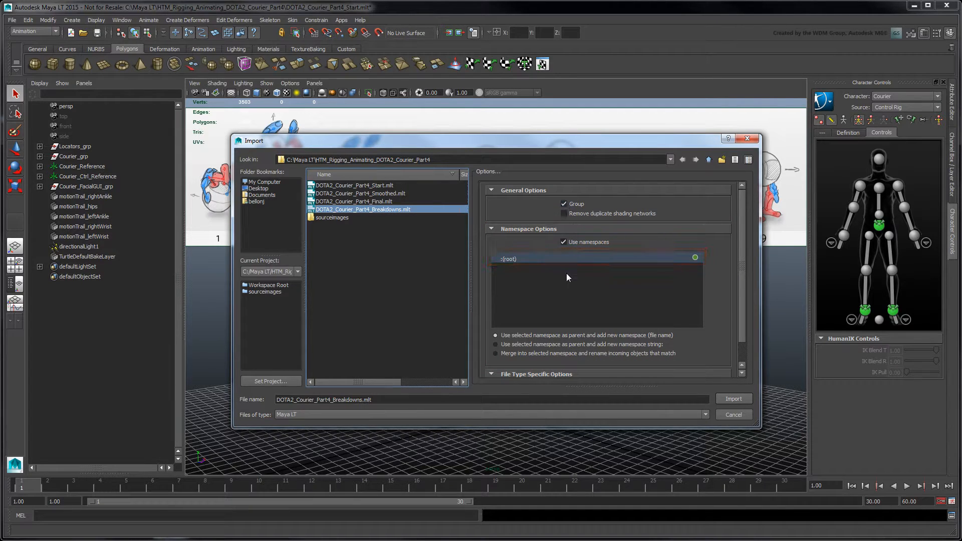
{"action": "left_click", "coordinate": [496, 344]}
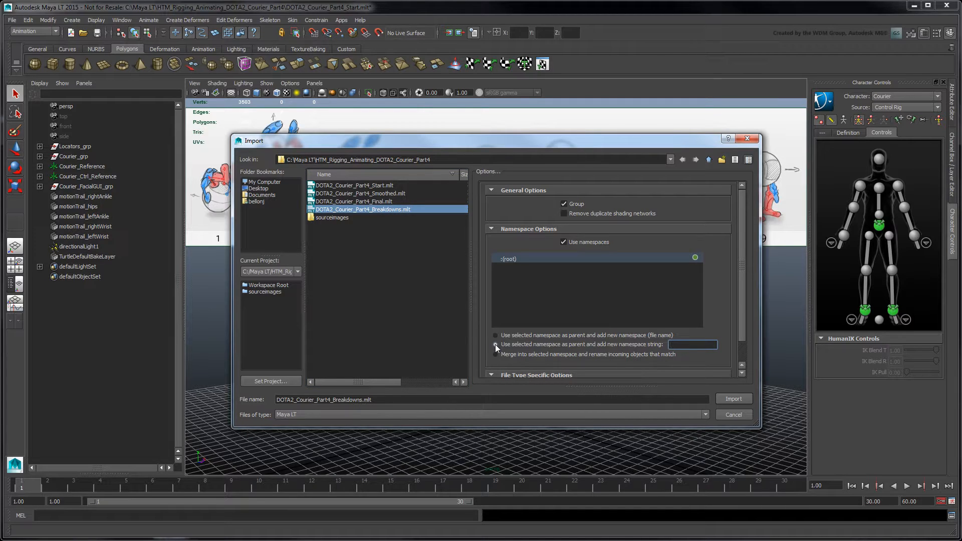
{"action": "type", "text": "Breakdown"}
{"action": "left_click", "coordinate": [744, 401]}
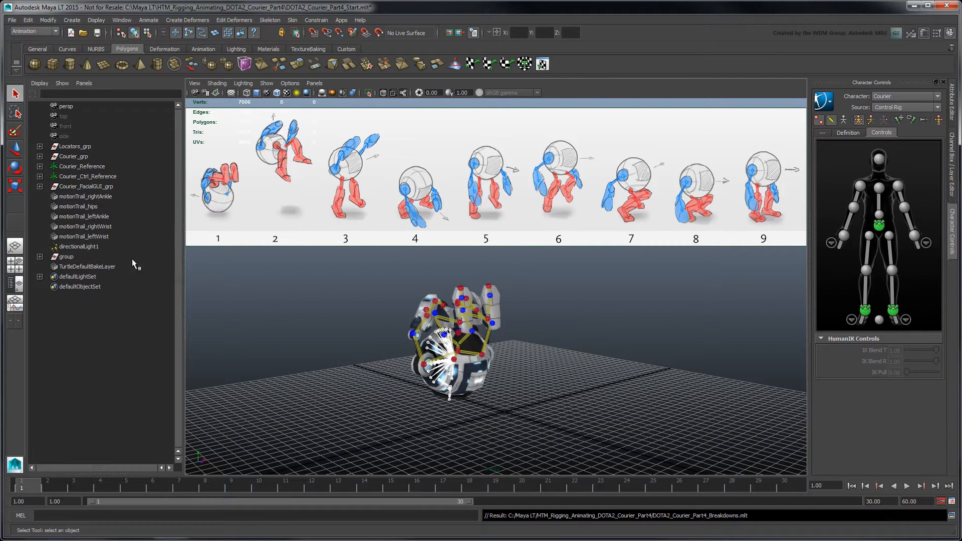
Step: Expand the imported group and inspect the scene's namespaces in the Namespace Editor
{"action": "left_click", "coordinate": [39, 257]}
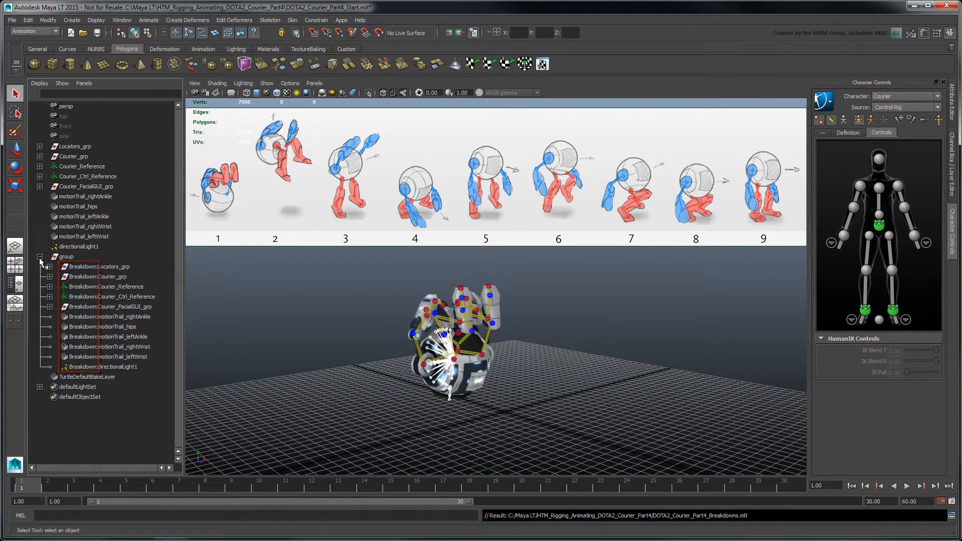
{"action": "left_click", "coordinate": [128, 21]}
{"action": "mouse_move", "coordinate": [166, 35]}
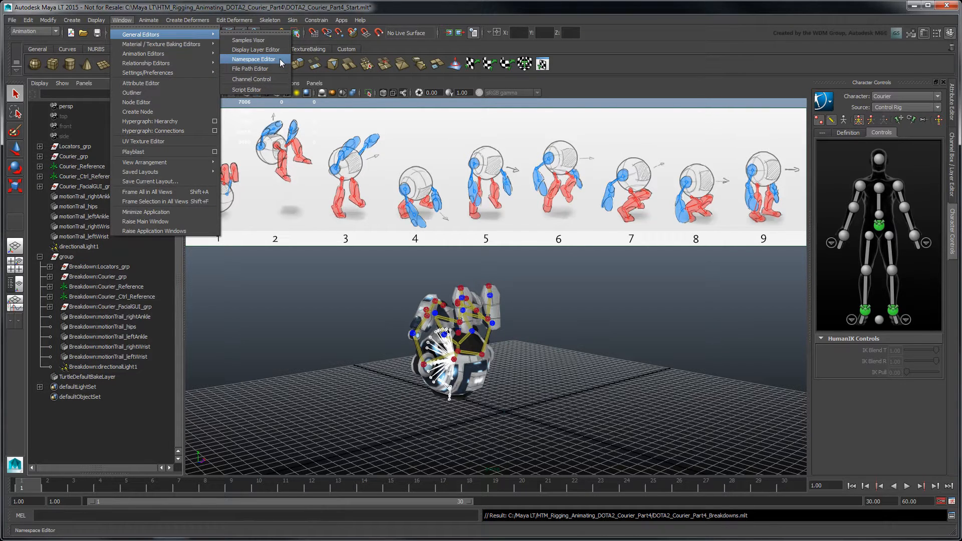
{"action": "left_click", "coordinate": [253, 59]}
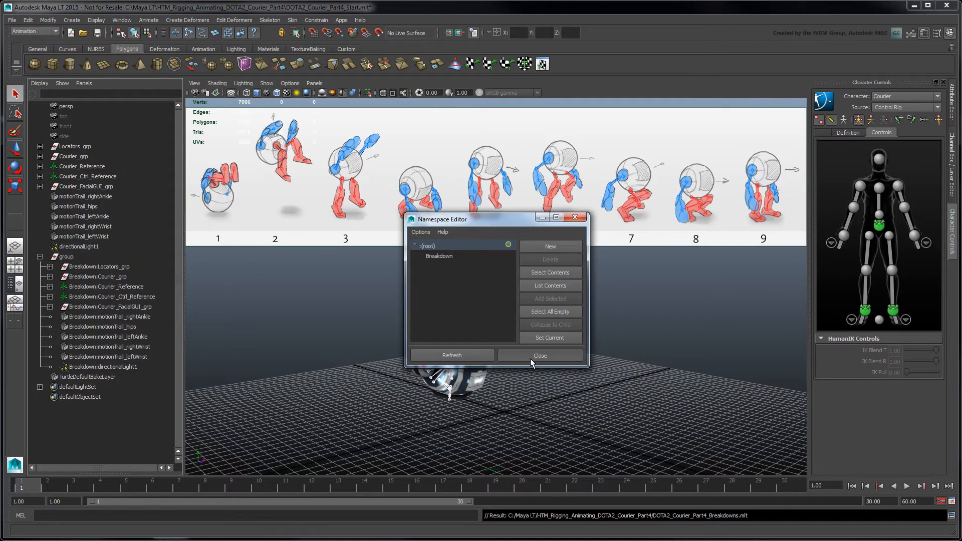
{"action": "left_click", "coordinate": [532, 357]}
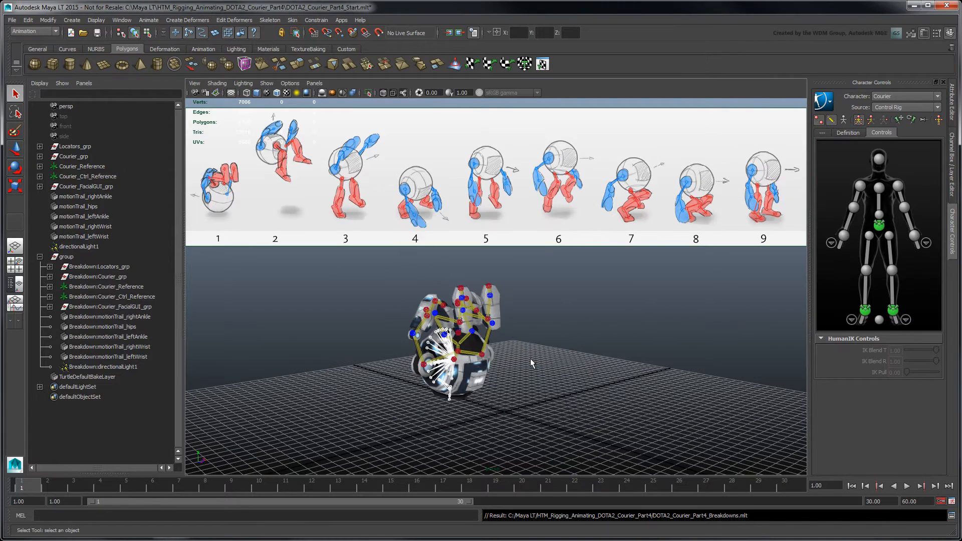
Step: Move Breakdown:Courier_Ctrl_Reference about 137 cm along X so the imported character stands beside the original
{"action": "left_click", "coordinate": [124, 297]}
{"action": "left_click_drag", "start_coordinate": [546, 415], "coordinate": [665, 401], "text": "alt"}
{"action": "key", "text": "w"}
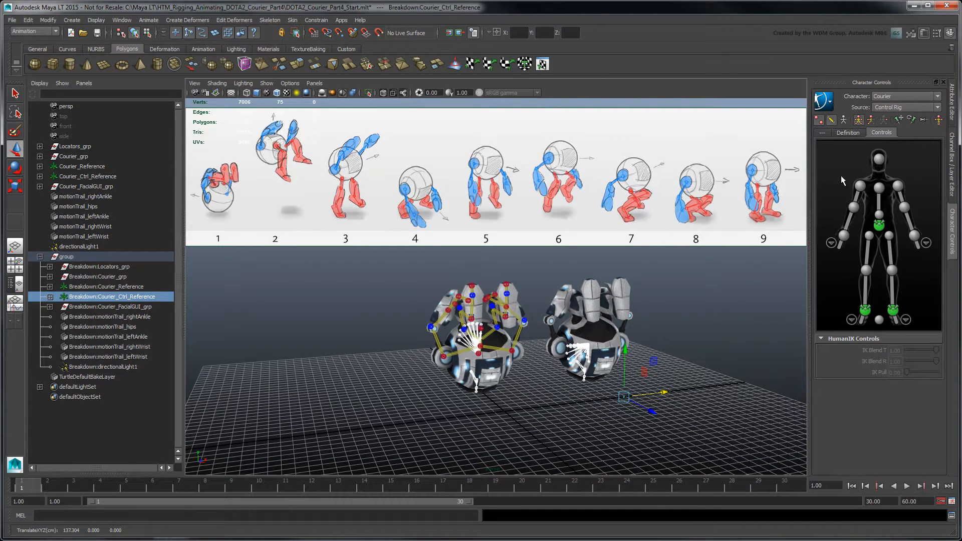
Step: Make Breakdown:Courier the active character, adjust its FK and IK display to match the original rig, and clear the selection
{"action": "left_click", "coordinate": [939, 97]}
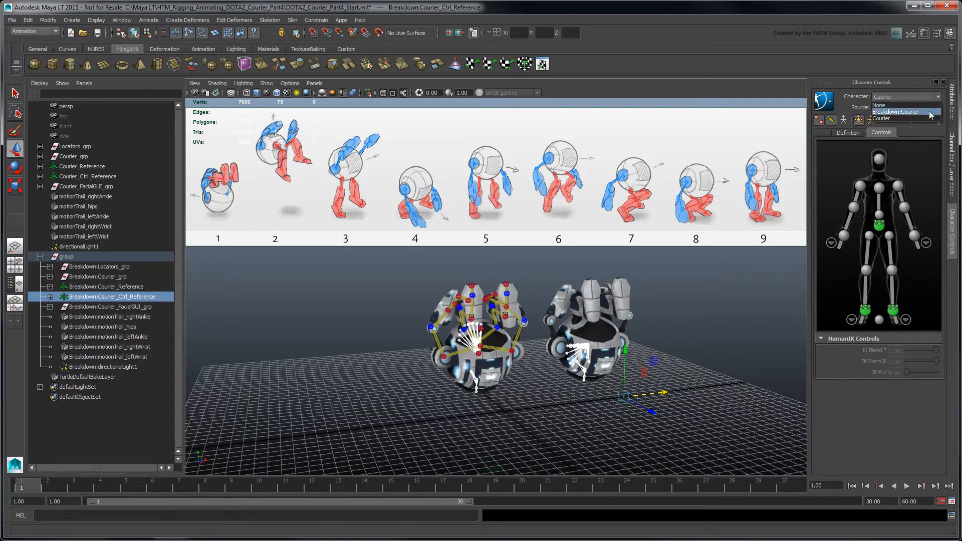
{"action": "left_click", "coordinate": [927, 114]}
{"action": "left_click", "coordinate": [832, 122]}
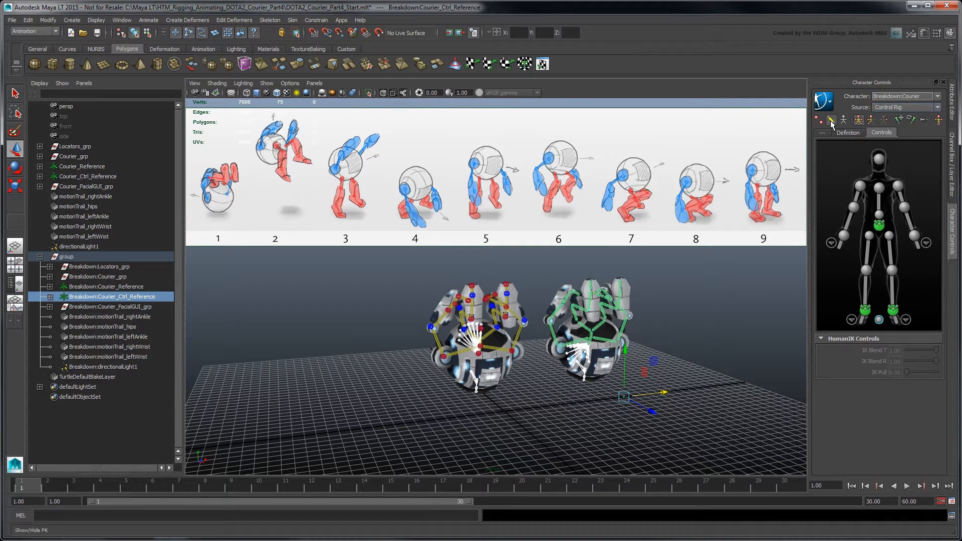
{"action": "left_click", "coordinate": [819, 122]}
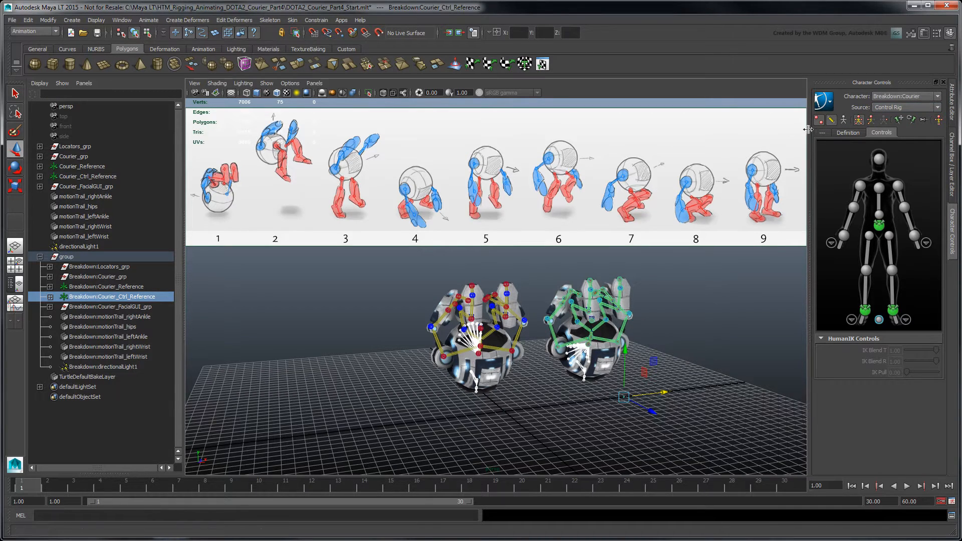
{"action": "middle_click_drag", "start_coordinate": [669, 297], "coordinate": [558, 301], "text": "alt"}
{"action": "left_click", "coordinate": [558, 301]}
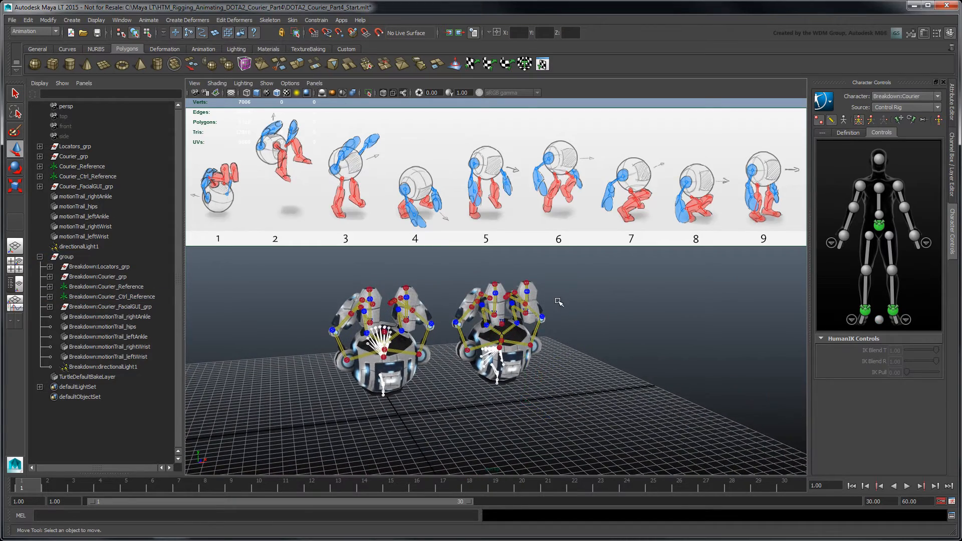
Step: Select the hips effectors of both Couriers and step through their keyframes to compare the original and breakdown poses
{"action": "left_click_drag", "start_coordinate": [558, 302], "coordinate": [572, 303], "text": "alt"}
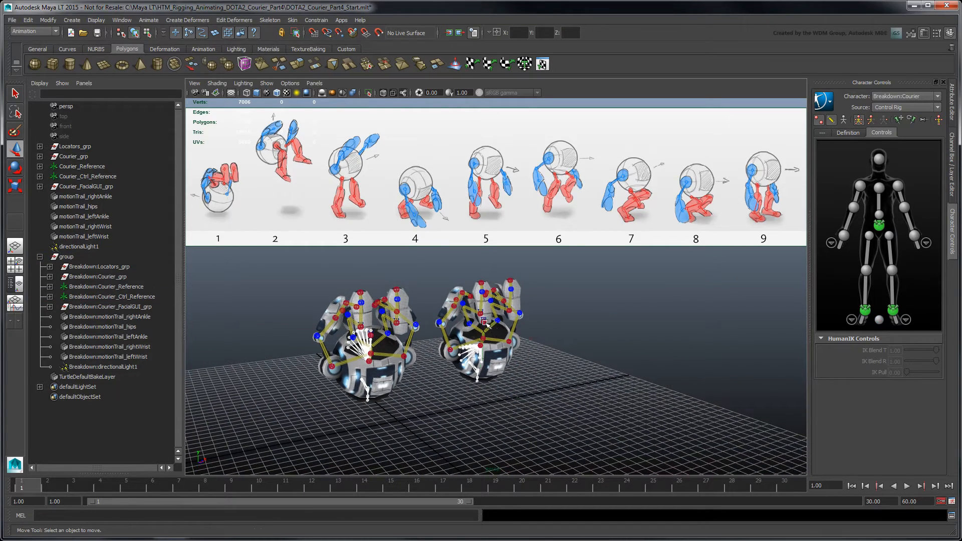
{"action": "left_click", "coordinate": [483, 320]}
{"action": "left_click", "coordinate": [373, 334]}
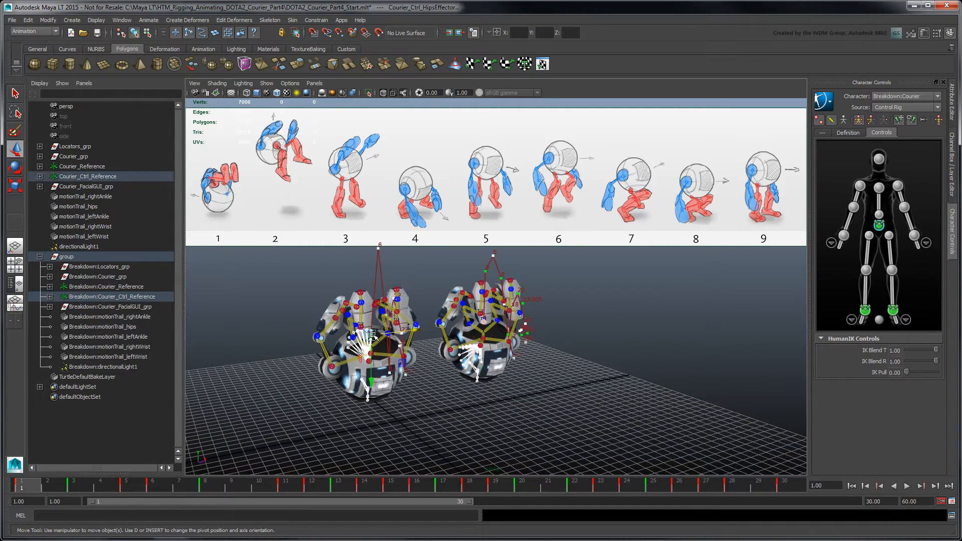
{"action": "key", "text": "q"}
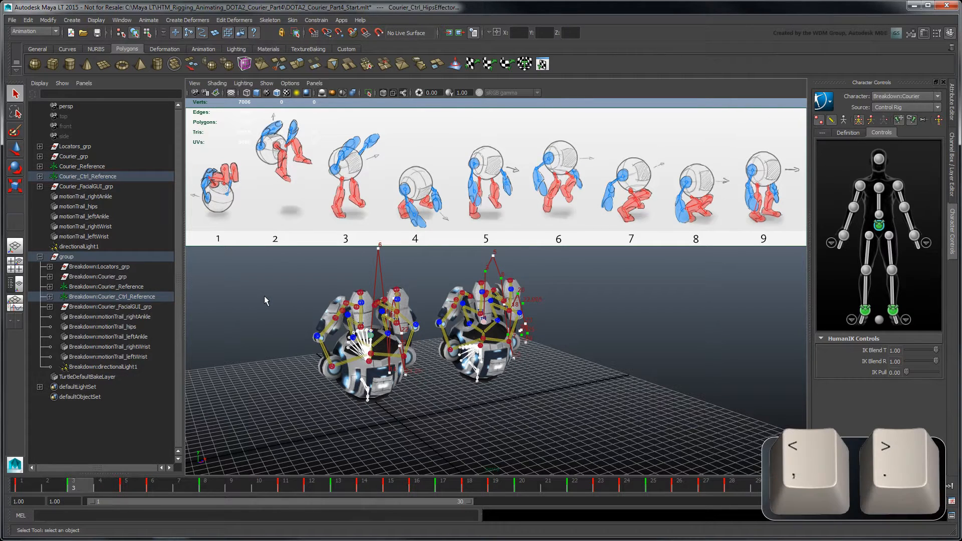
{"action": "key", "text": "period"}
{"action": "key", "text": "period"}
{"action": "key", "text": "period"}
{"action": "key", "text": "period"}
{"action": "key", "text": "period"}
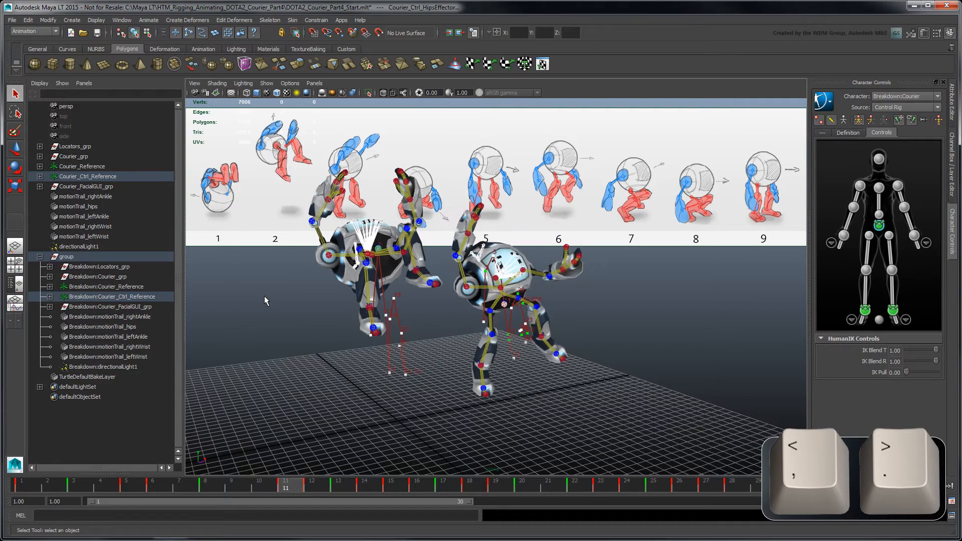
{"action": "key", "text": "period"}
{"action": "key", "text": "period"}
{"action": "key", "text": "period"}
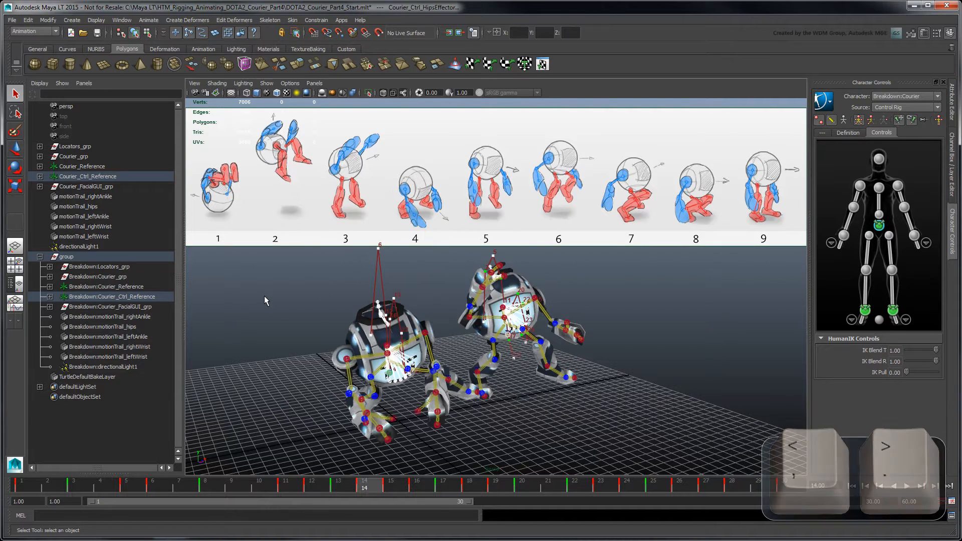
{"action": "key", "text": "period"}
{"action": "key", "text": "period"}
{"action": "key", "text": "period"}
{"action": "key", "text": "period"}
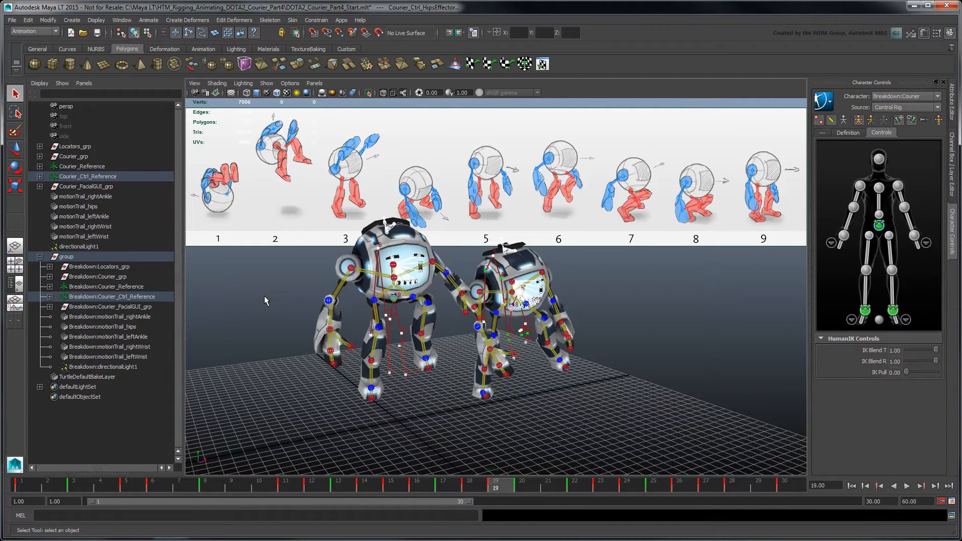
{"action": "key", "text": "period"}
{"action": "key", "text": "period"}
{"action": "key", "text": "period"}
{"action": "key", "text": "period"}
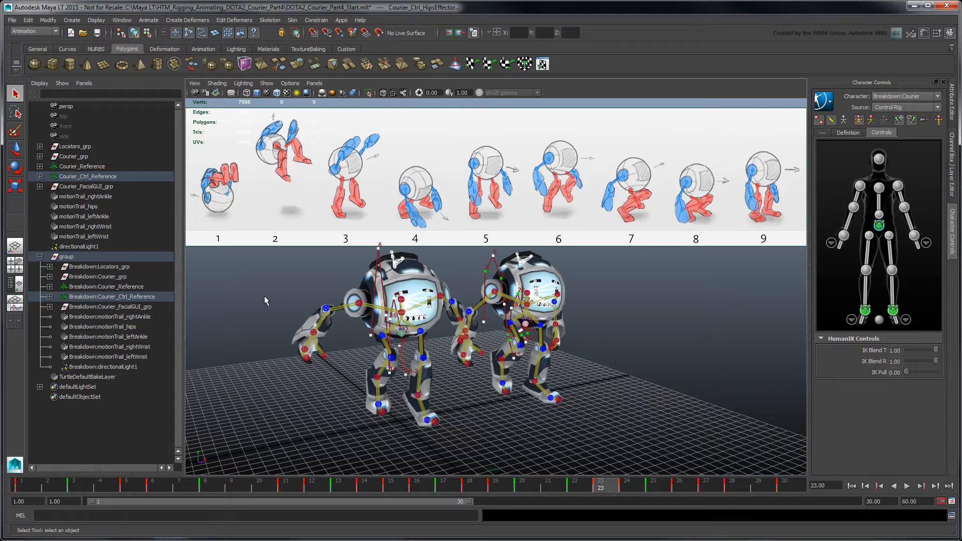
{"action": "key", "text": "period"}
{"action": "key", "text": "period"}
{"action": "key", "text": "period"}
{"action": "key", "text": "period"}
{"action": "key", "text": "period"}
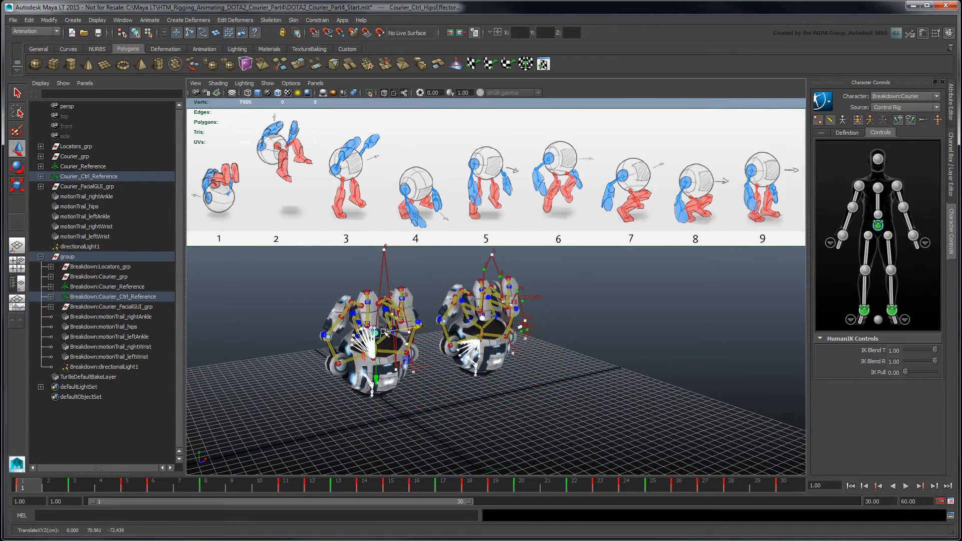
Step: Clear the selection, make Courier the active character, and enable Release All Pinning
{"action": "left_click", "coordinate": [434, 375]}
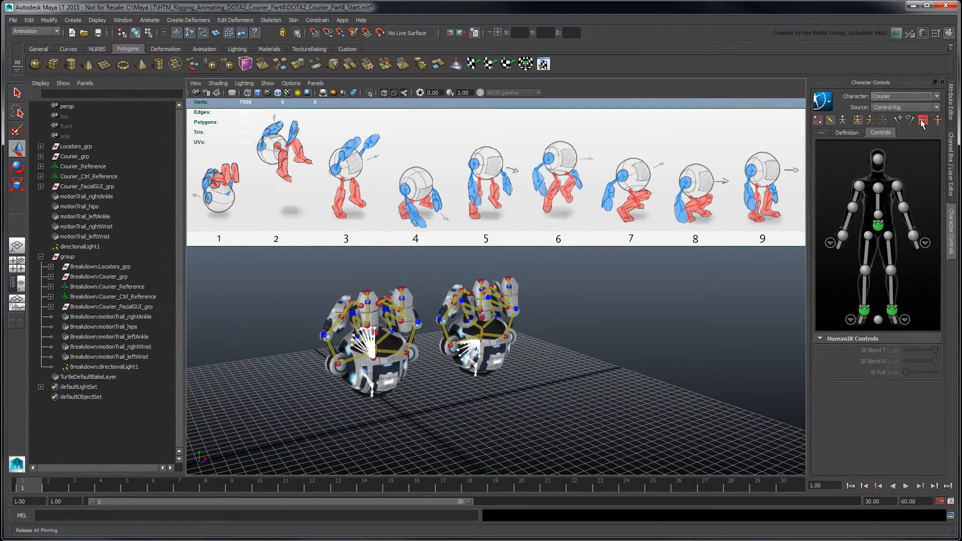
{"action": "left_click", "coordinate": [921, 122]}
Step: Set a breakdown key on the original Courier's hips effector at frame 3
{"action": "left_click", "coordinate": [80, 483]}
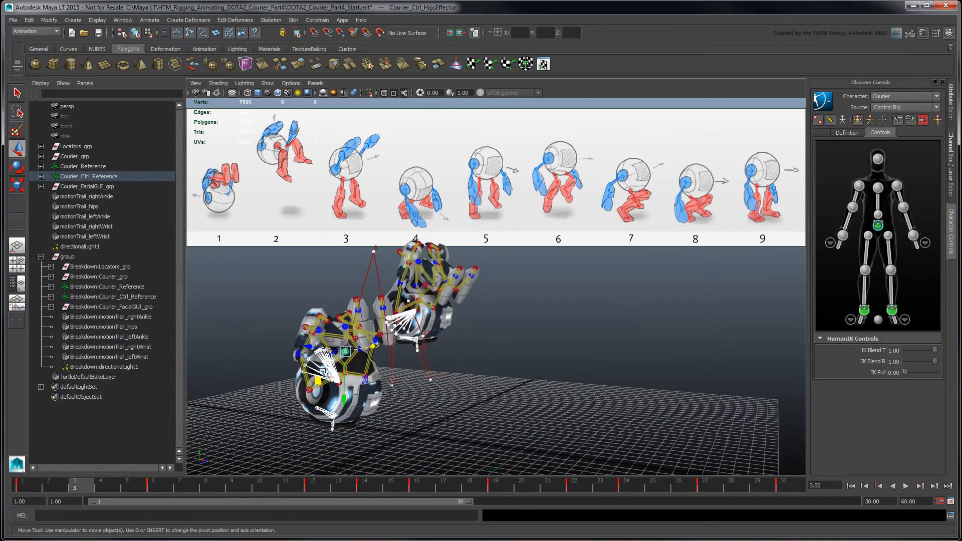
{"action": "left_click_drag", "start_coordinate": [353, 396], "coordinate": [526, 281], "text": "alt"}
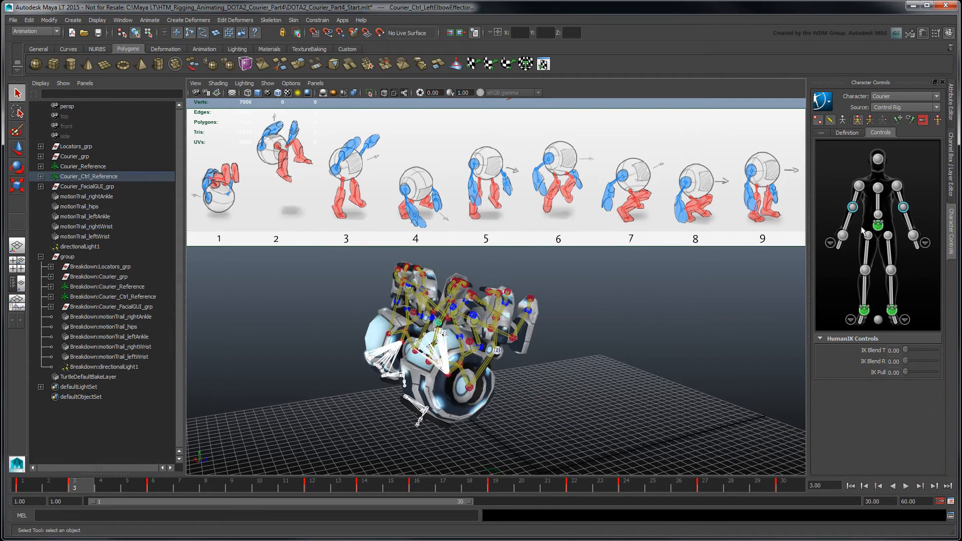
{"action": "left_click", "coordinate": [878, 226]}
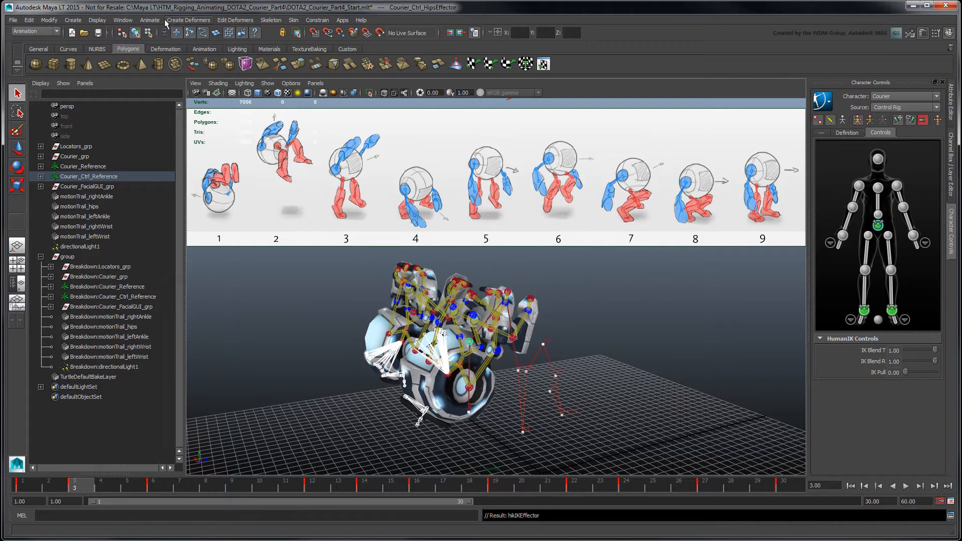
{"action": "left_click", "coordinate": [150, 20]}
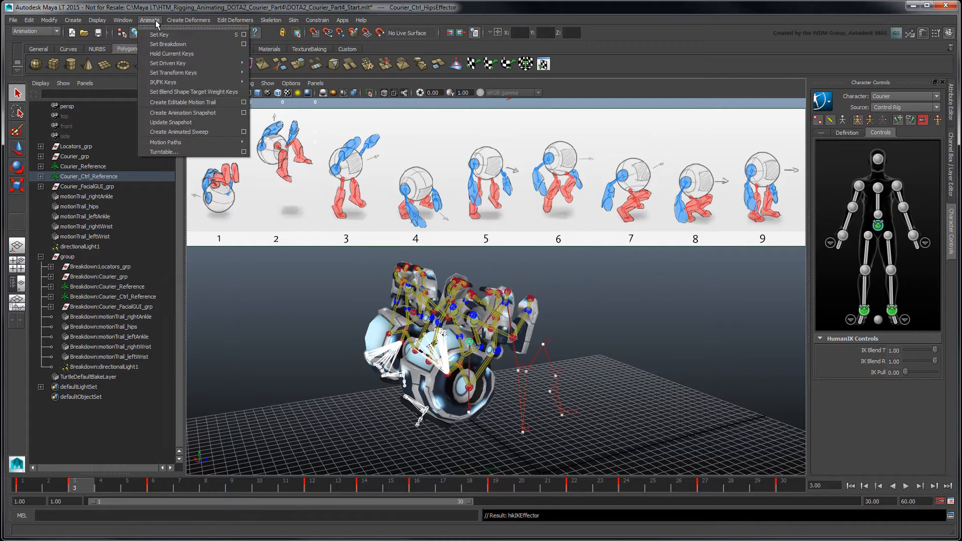
{"action": "left_click", "coordinate": [196, 43]}
Step: Select the hips key at frame 6 on the timeline and try to shift it
{"action": "left_click", "coordinate": [31, 485]}
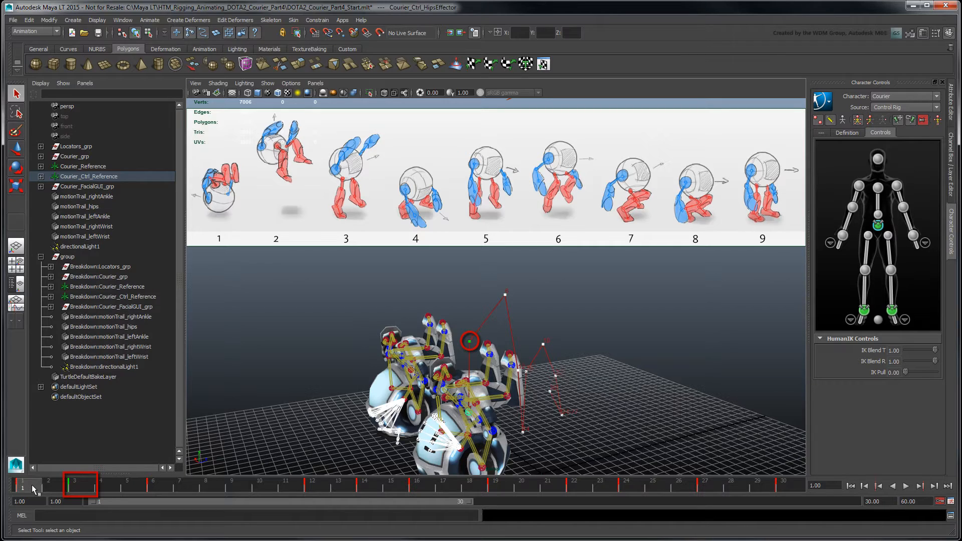
{"action": "left_click", "coordinate": [159, 489]}
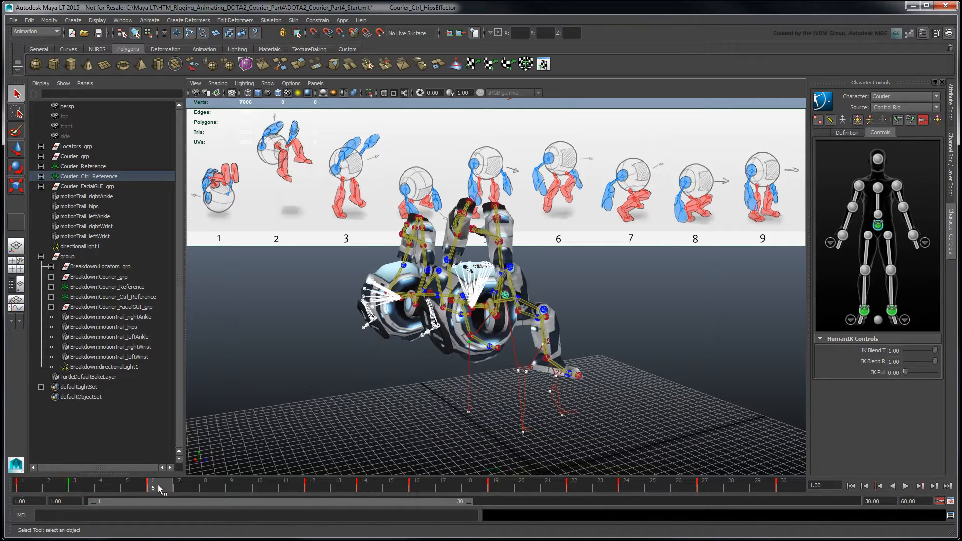
{"action": "left_click", "coordinate": [159, 489], "text": "shift"}
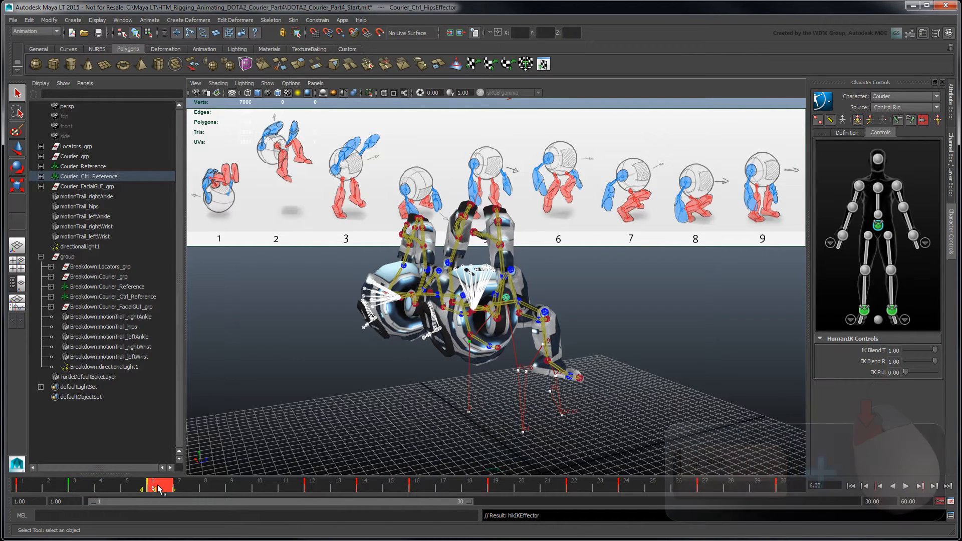
{"action": "mouse_move", "coordinate": [158, 489]}
{"action": "left_mouse_down"}
{"action": "mouse_move", "coordinate": [267, 491]}
{"action": "mouse_move", "coordinate": [72, 488]}
{"action": "mouse_move", "coordinate": [164, 493]}
{"action": "left_mouse_up"}
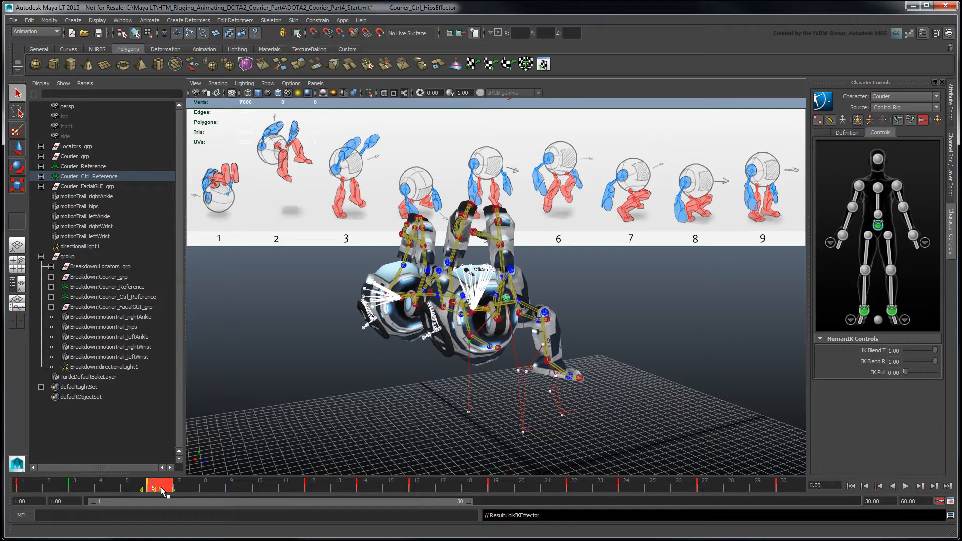
{"action": "left_click", "coordinate": [222, 484]}
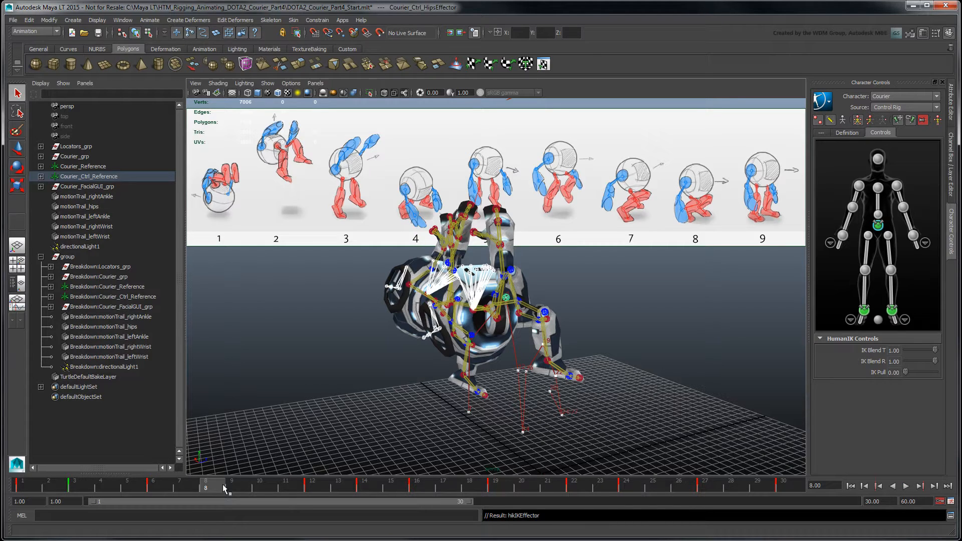
Step: Convert the original Courier's hips key at frame 6 to a breakdown and slightly reposition the hips effector
{"action": "left_click", "coordinate": [159, 485]}
{"action": "right_click", "coordinate": [161, 482]}
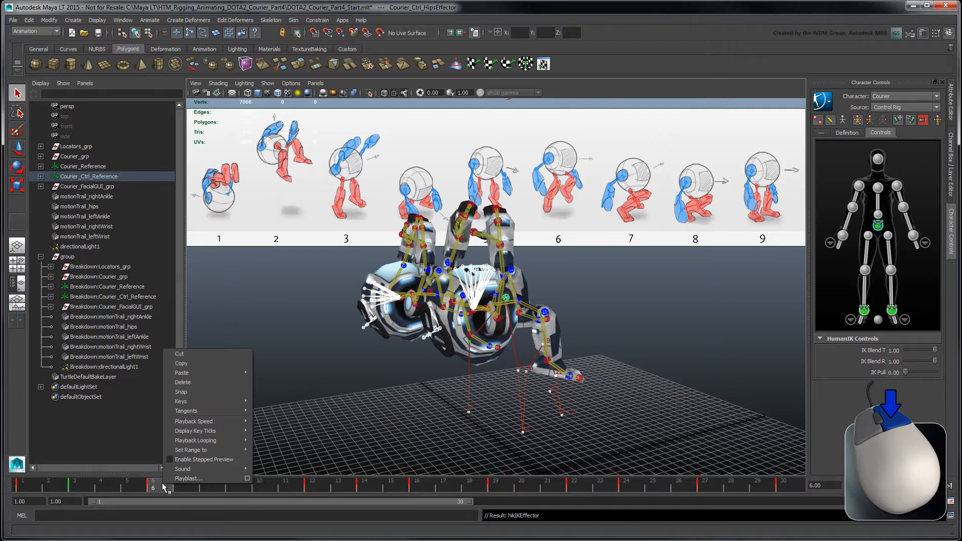
{"action": "mouse_move", "coordinate": [208, 402]}
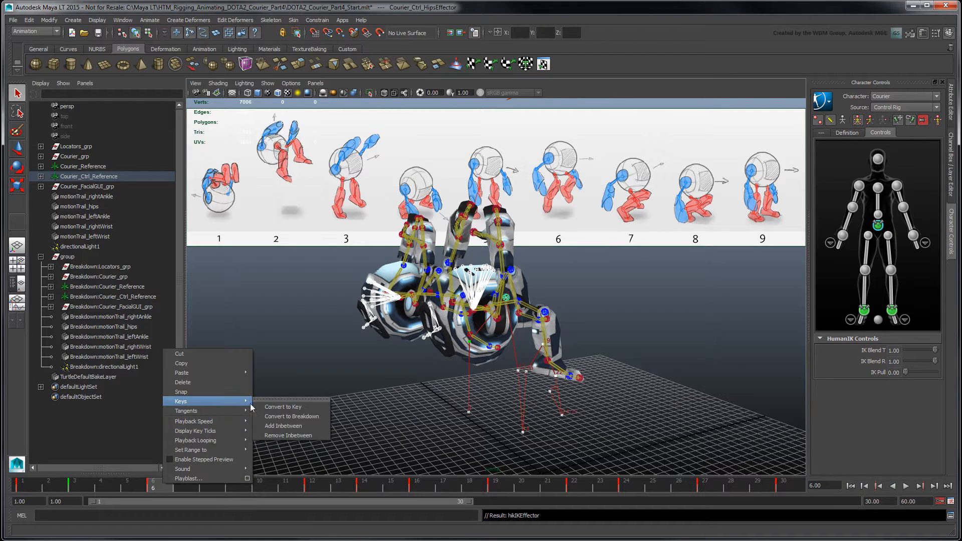
{"action": "left_click", "coordinate": [269, 417]}
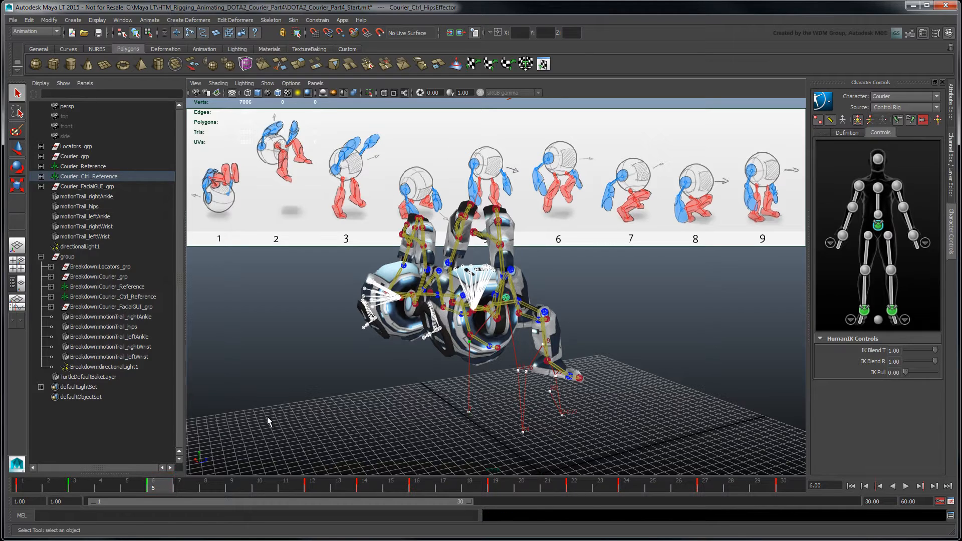
{"action": "key", "text": "w"}
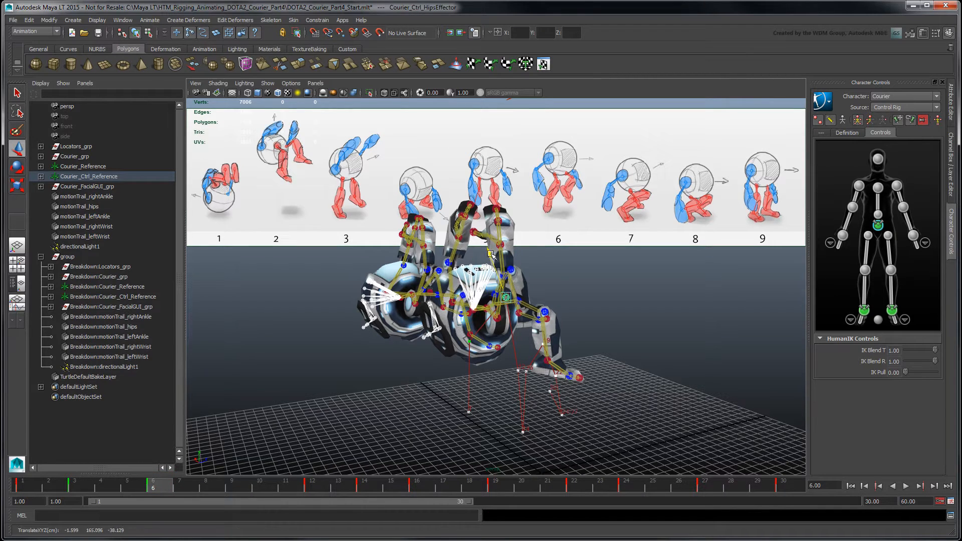
{"action": "left_click_drag", "start_coordinate": [496, 256], "coordinate": [492, 254]}
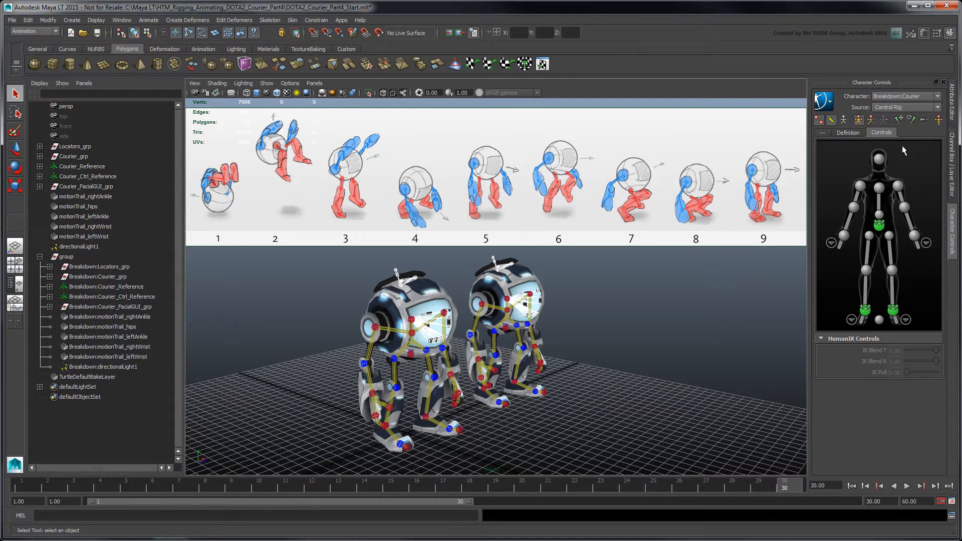
Step: Delete the skeleton definition of the Breakdown:Courier character
{"action": "left_click", "coordinate": [938, 96]}
{"action": "left_click", "coordinate": [939, 98]}
{"action": "left_click", "coordinate": [848, 133]}
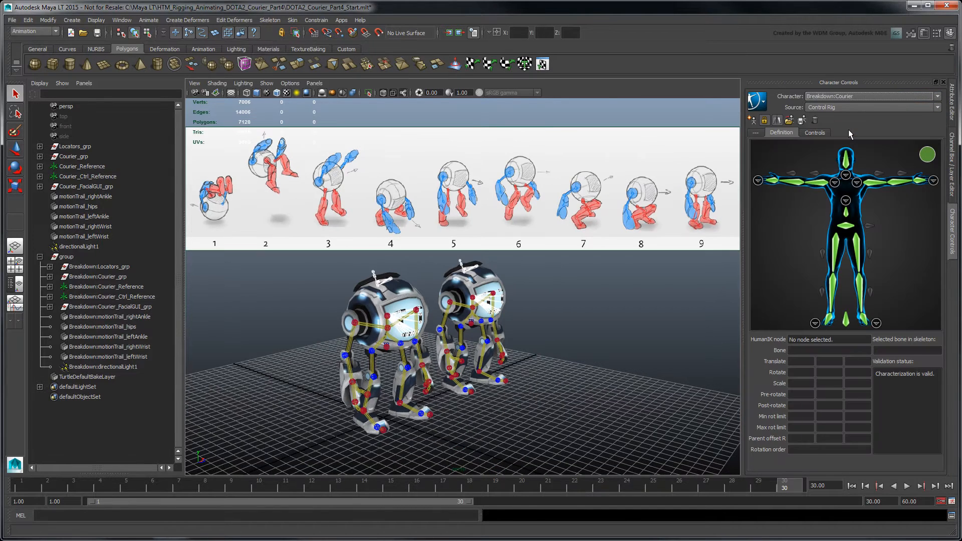
{"action": "left_click", "coordinate": [817, 121]}
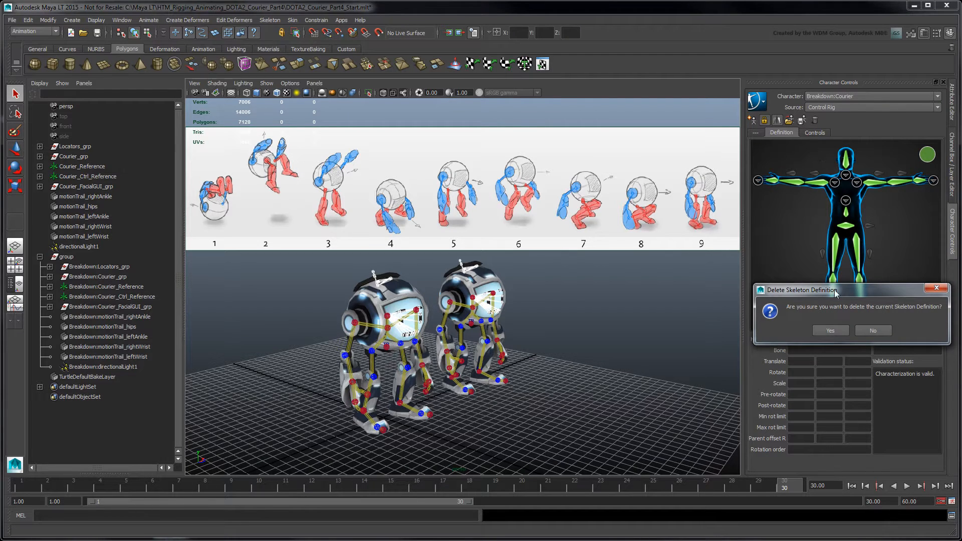
{"action": "left_click", "coordinate": [838, 330]}
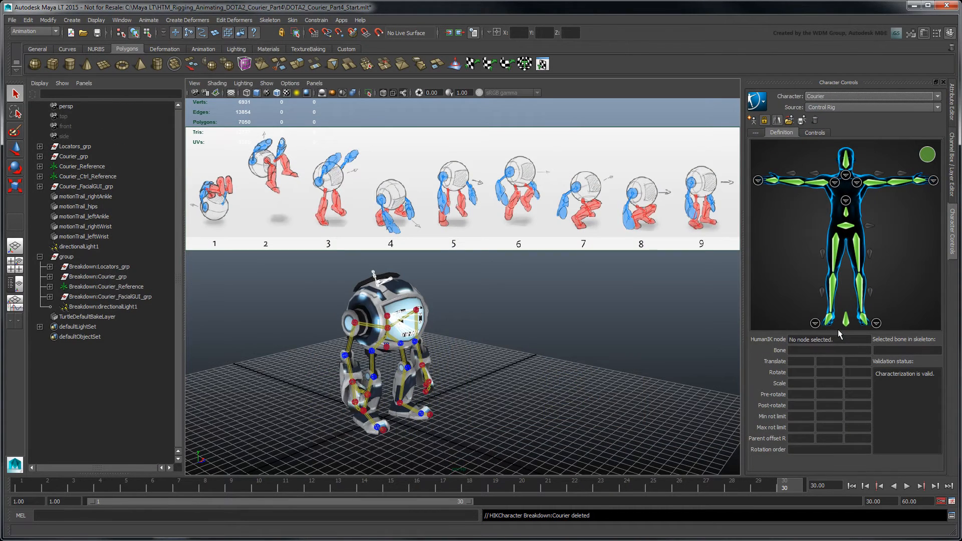
Step: Delete the group that holds the remaining Breakdown:Courier nodes
{"action": "left_click", "coordinate": [64, 257]}
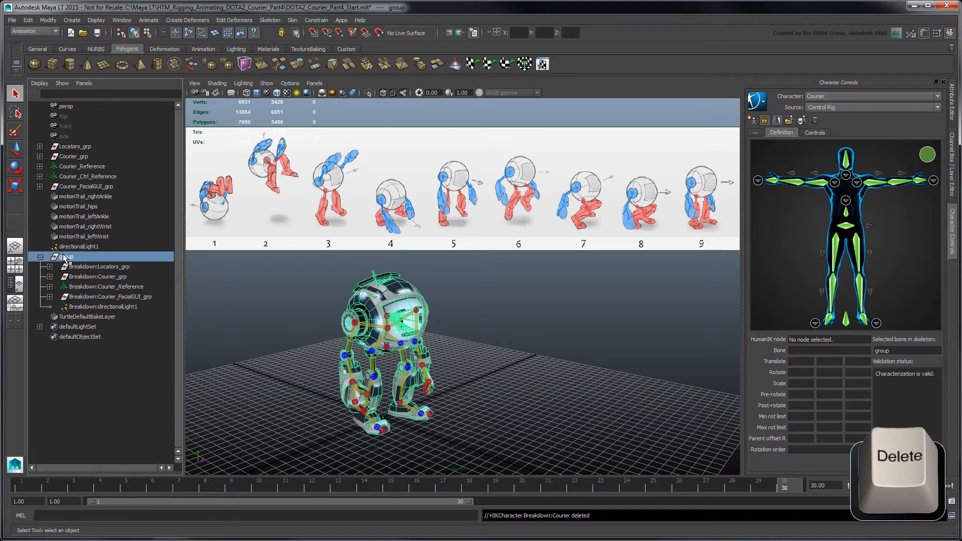
{"action": "key", "text": "Delete"}
{"action": "key", "text": "w"}
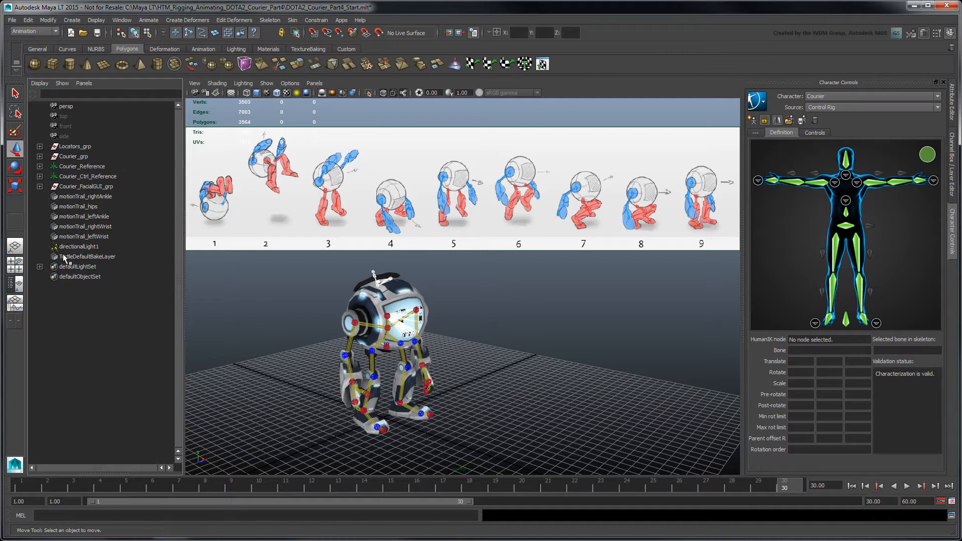
Step: Reveal shape nodes in the Outliner, delete imagePlane1 from the persp camera, and hide the shapes again
{"action": "left_click", "coordinate": [40, 84]}
{"action": "left_click", "coordinate": [45, 106]}
{"action": "left_click", "coordinate": [40, 107]}
{"action": "left_click", "coordinate": [50, 116]}
{"action": "left_click", "coordinate": [97, 127]}
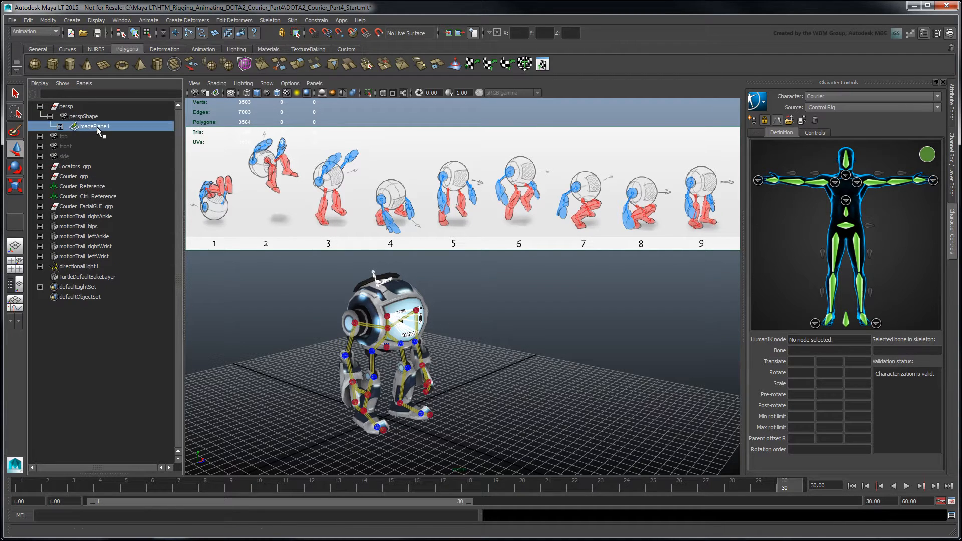
{"action": "key", "text": "Delete"}
{"action": "left_click", "coordinate": [40, 83]}
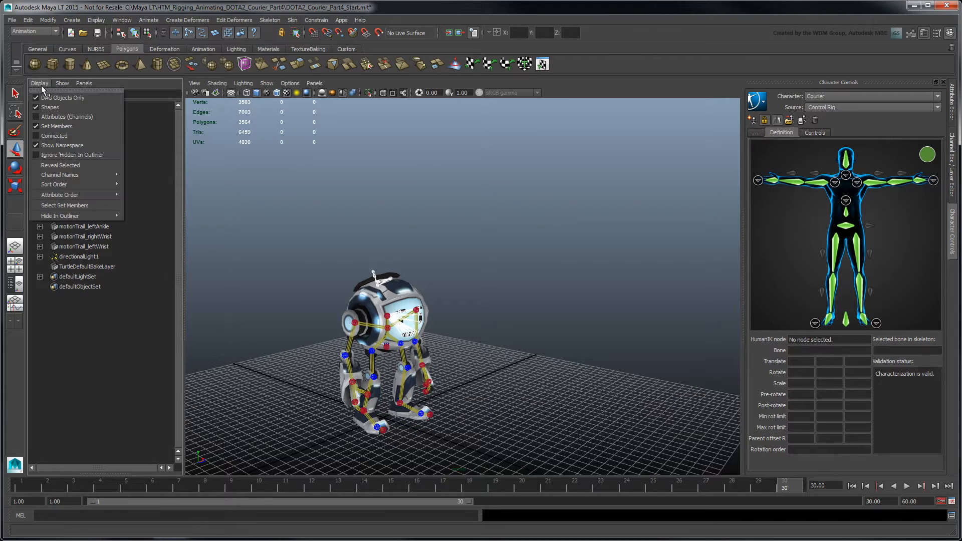
{"action": "left_click", "coordinate": [46, 106]}
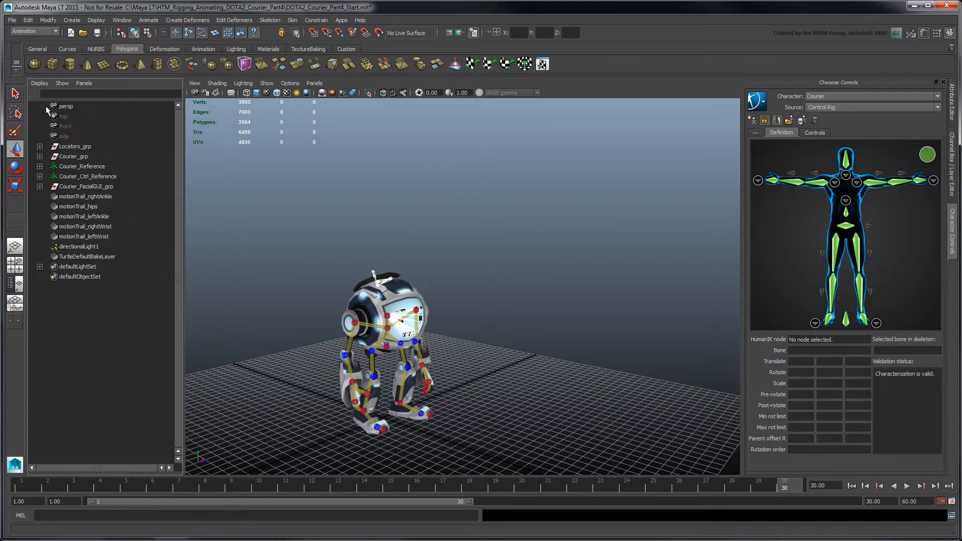
Step: Use Optimize Scene Size to remove unused rendering nodes and empty display layers
{"action": "left_click", "coordinate": [12, 20]}
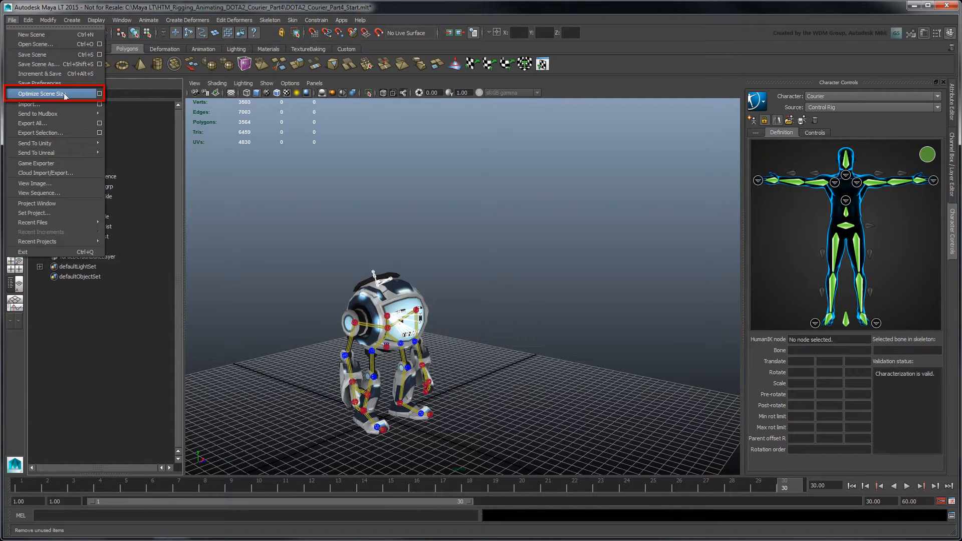
{"action": "left_click", "coordinate": [100, 94]}
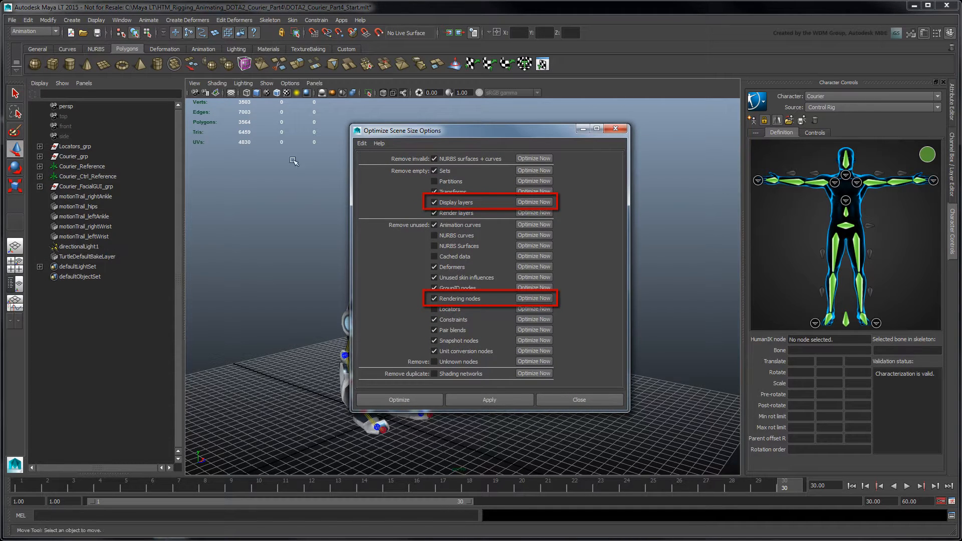
{"action": "left_click", "coordinate": [527, 298]}
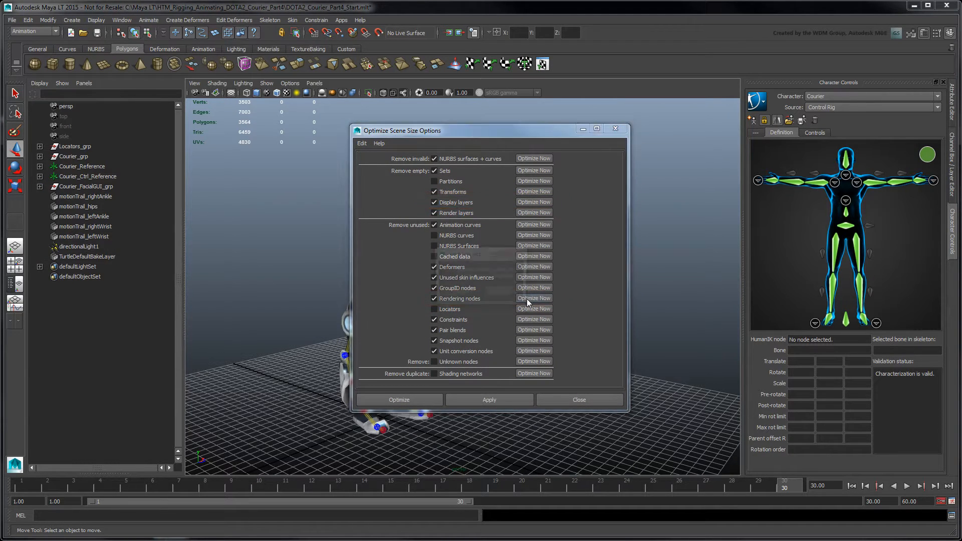
{"action": "left_click", "coordinate": [459, 293]}
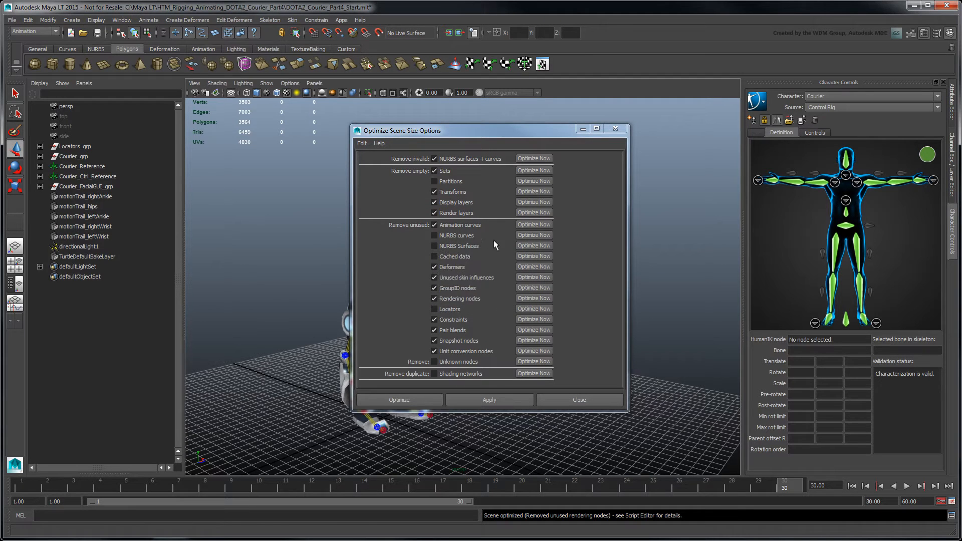
{"action": "left_click", "coordinate": [527, 202]}
{"action": "left_click", "coordinate": [469, 292]}
{"action": "left_click", "coordinate": [557, 397]}
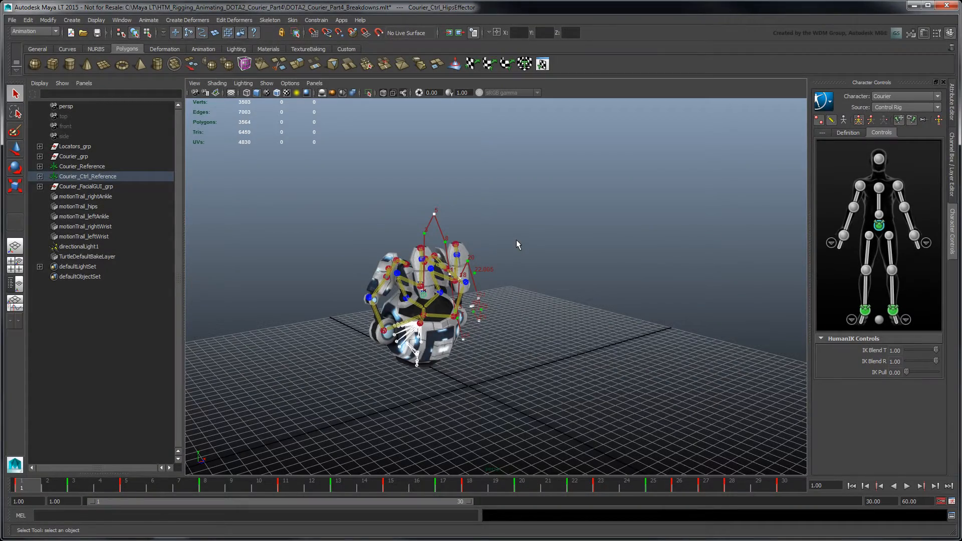
Step: Play back the jump, clear the selection, and show the Graph Editor beneath an enlarged perspective view
{"action": "key", "text": "alt+v"}
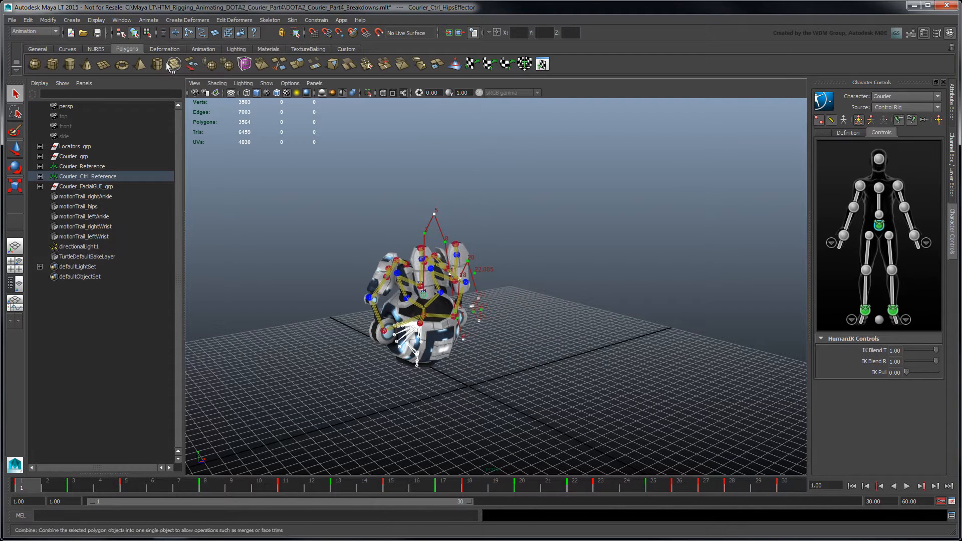
{"action": "left_click", "coordinate": [122, 20]}
{"action": "mouse_move", "coordinate": [136, 54]}
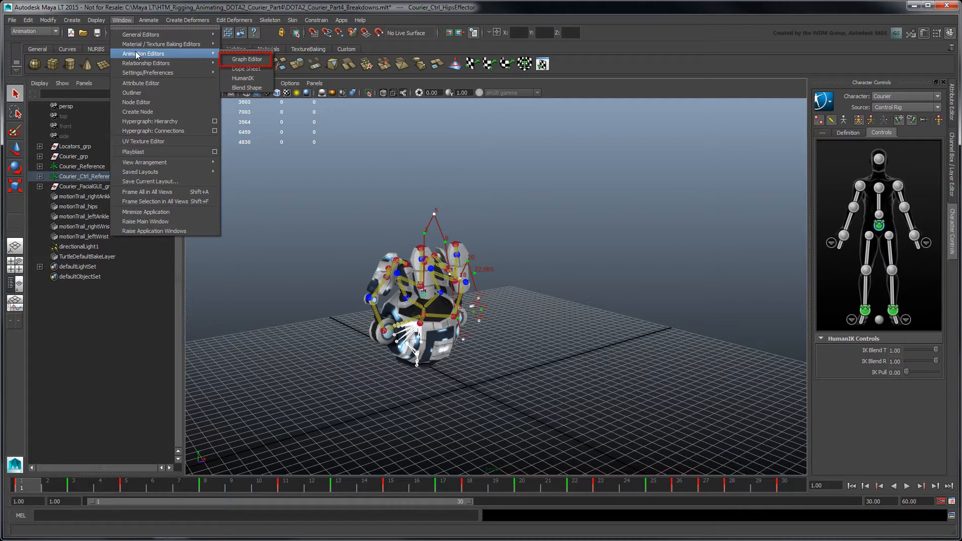
{"action": "left_click", "coordinate": [69, 310]}
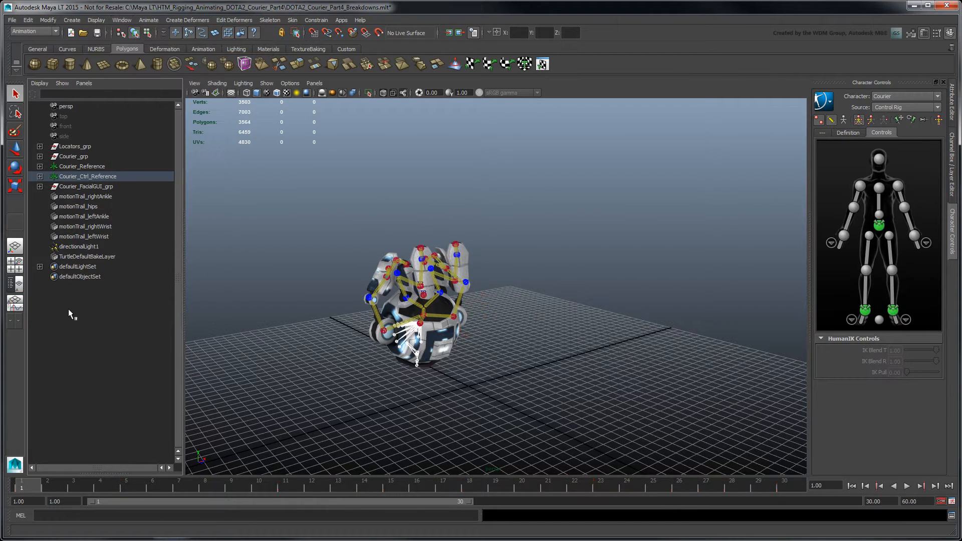
{"action": "left_click", "coordinate": [15, 302]}
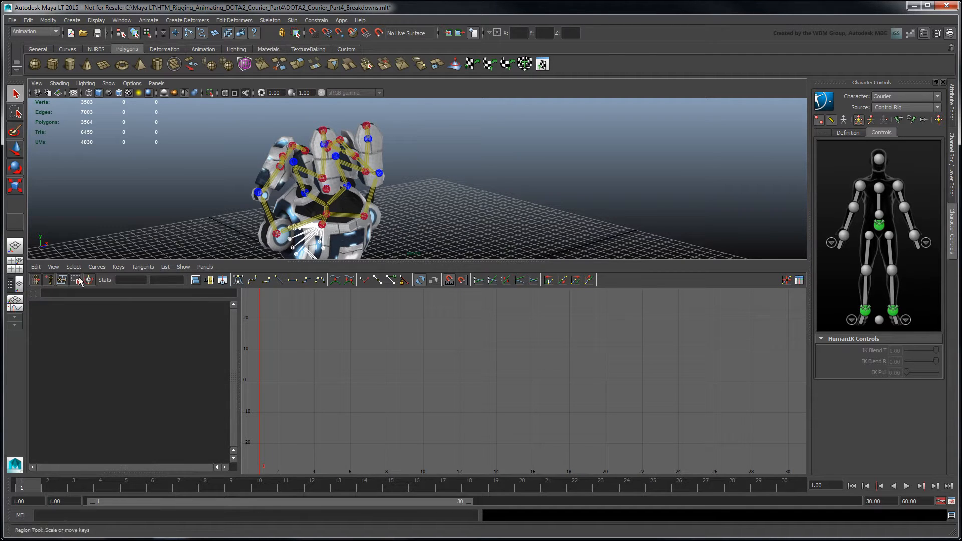
{"action": "left_click_drag", "start_coordinate": [106, 262], "coordinate": [107, 327]}
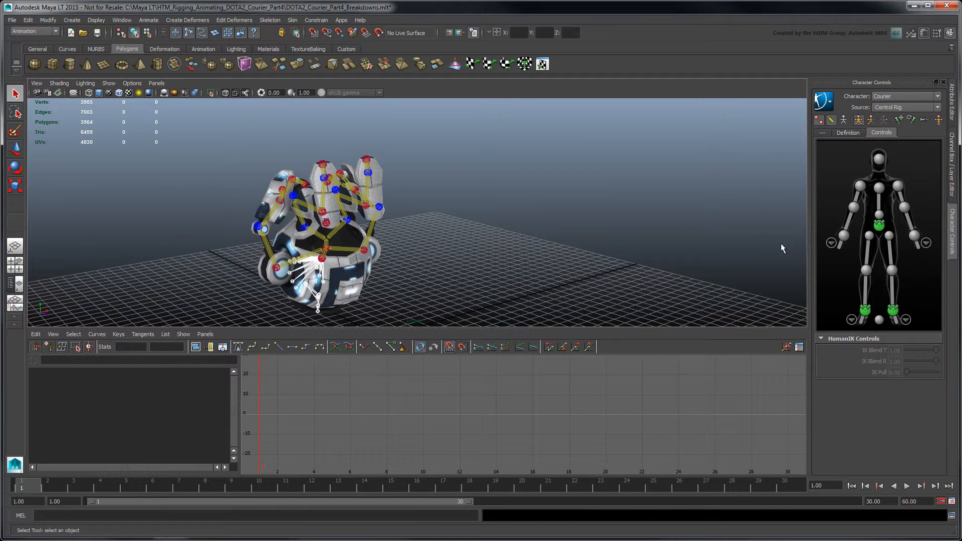
Step: Select the Courier's hips effector and set all its translate and rotate curves to spline tangents
{"action": "left_click", "coordinate": [883, 229]}
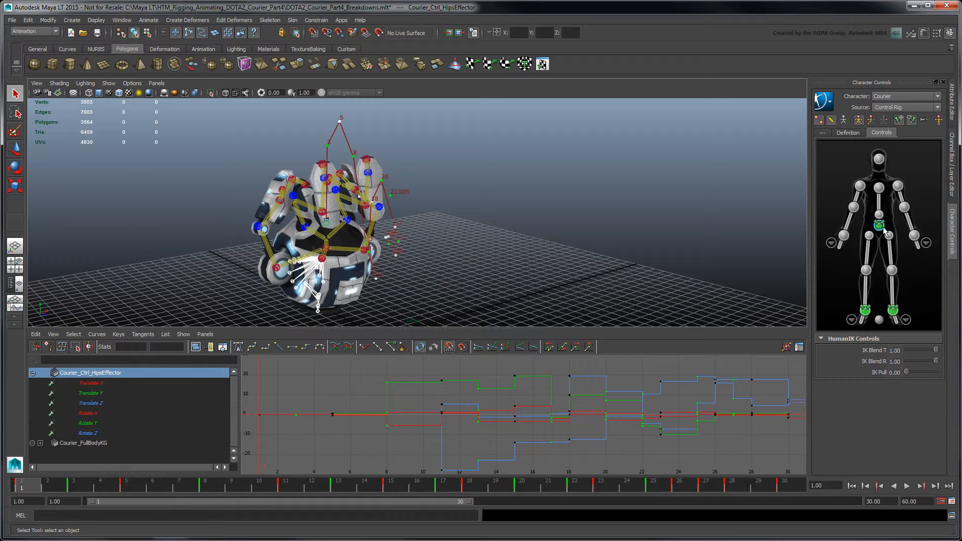
{"action": "key", "text": "f"}
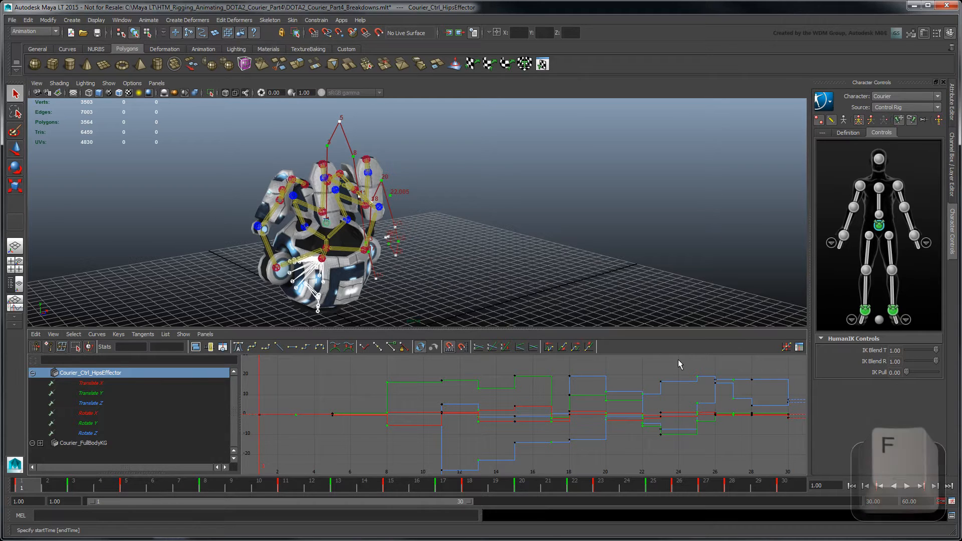
{"action": "key", "text": "f"}
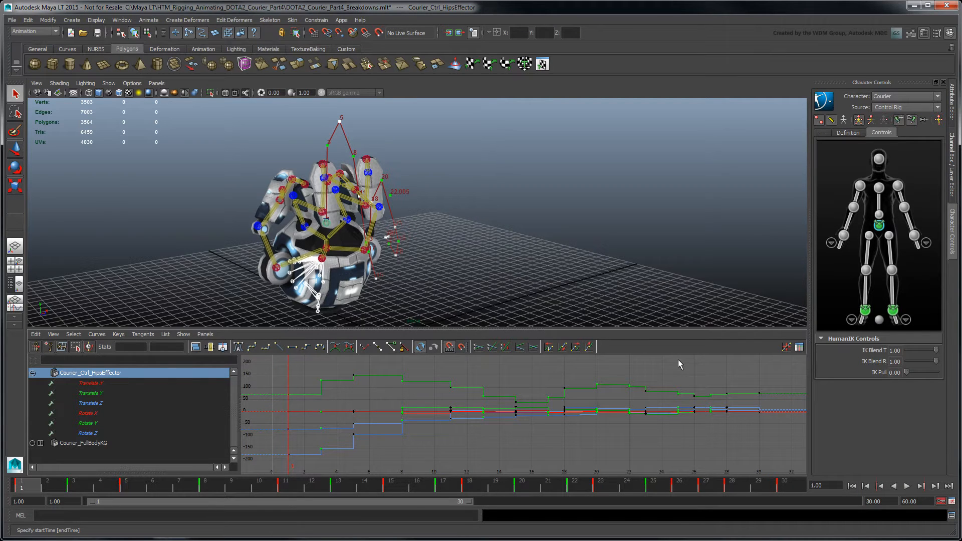
{"action": "mouse_move", "coordinate": [657, 392]}
{"action": "right_mouse_down", "text": "alt+shift"}
{"action": "mouse_move", "coordinate": [682, 394]}
{"action": "mouse_move", "coordinate": [667, 396]}
{"action": "mouse_move", "coordinate": [664, 409]}
{"action": "mouse_move", "coordinate": [659, 393]}
{"action": "mouse_move", "coordinate": [651, 408]}
{"action": "right_mouse_up", "text": "alt+shift"}
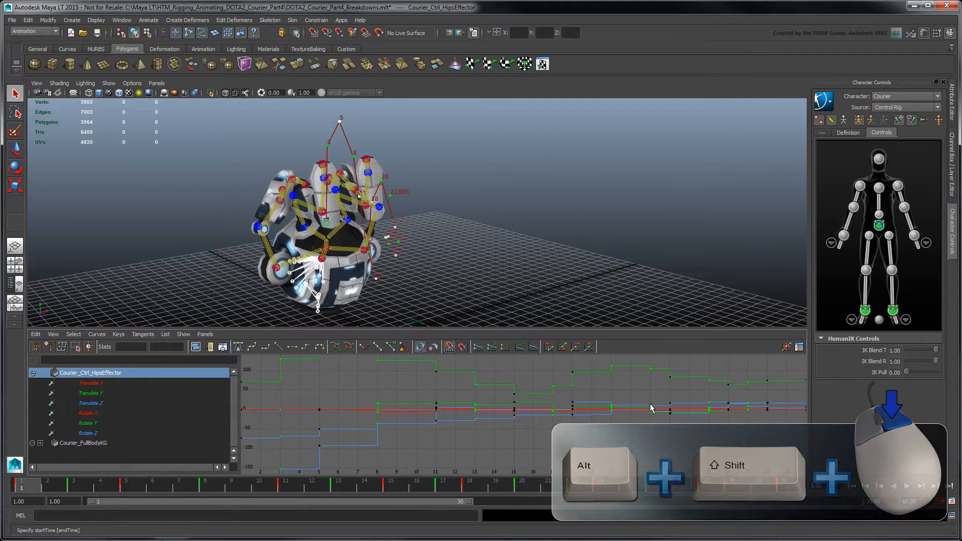
{"action": "key", "text": "a"}
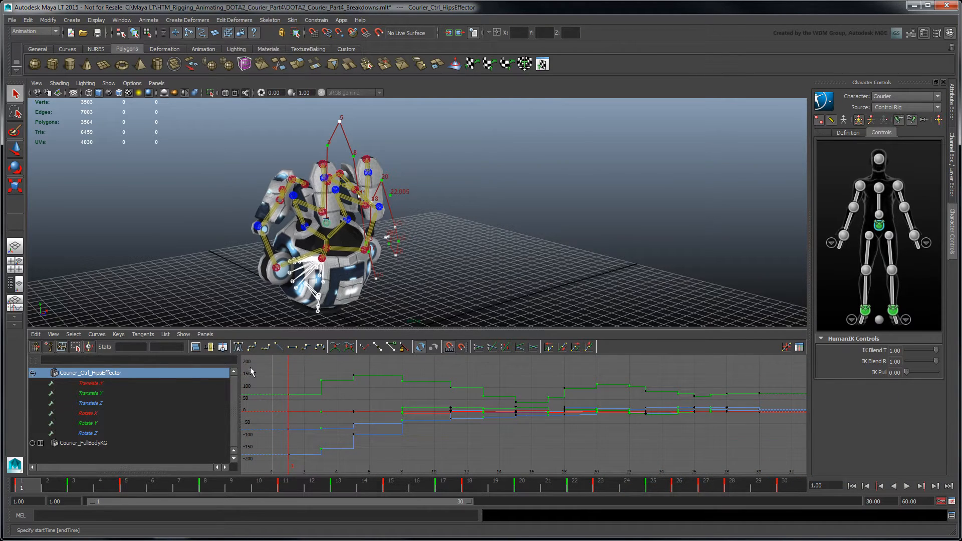
{"action": "left_click_drag", "start_coordinate": [106, 381], "coordinate": [110, 435]}
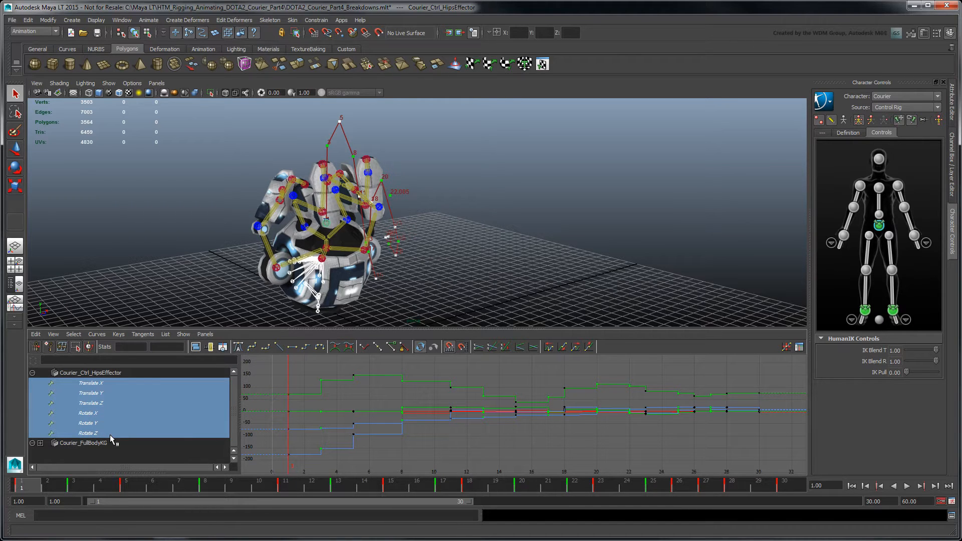
{"action": "left_click", "coordinate": [252, 347]}
Step: Try to reshape the hips Translate Y curve with the tangent handle of its frame 3 key, and undo it
{"action": "left_click_drag", "start_coordinate": [310, 365], "coordinate": [326, 389]}
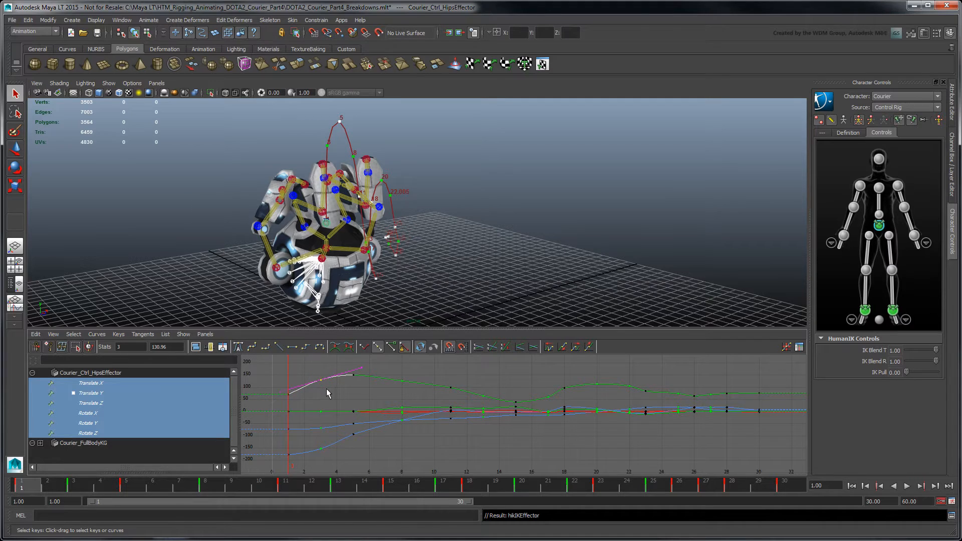
{"action": "middle_click_drag", "start_coordinate": [345, 388], "coordinate": [546, 412], "text": "alt"}
{"action": "scroll", "coordinate": [441, 407], "scroll_direction": "up", "scroll_amount": 6}
{"action": "left_click", "coordinate": [470, 390]}
{"action": "key", "text": "w"}
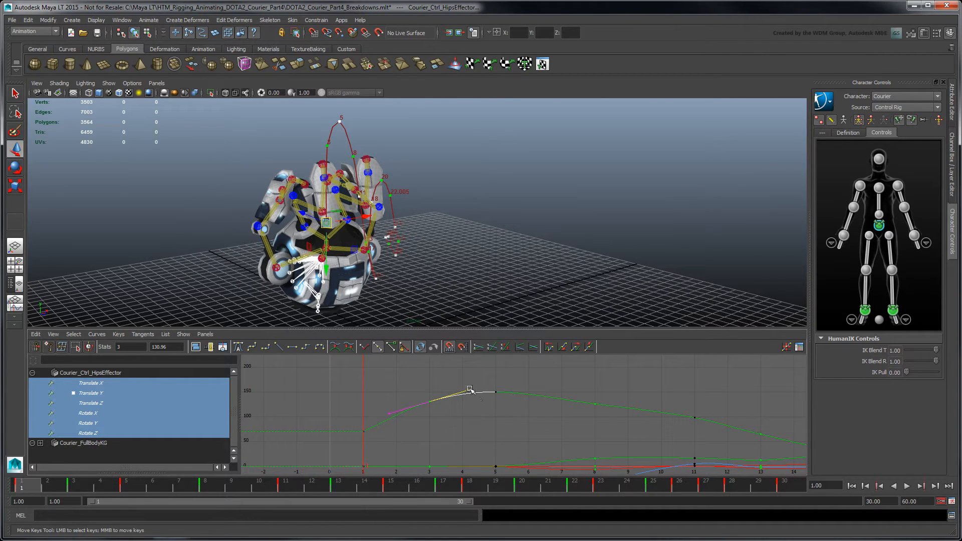
{"action": "middle_click_drag", "start_coordinate": [469, 391], "coordinate": [456, 407]}
{"action": "key", "text": "ctrl+z"}
Step: Try to adjust a key further along the hips Translate Y curve, and undo it
{"action": "middle_click_drag", "start_coordinate": [615, 431], "coordinate": [462, 406], "text": "alt"}
{"action": "left_click_drag", "start_coordinate": [637, 399], "coordinate": [709, 418]}
{"action": "middle_click_drag", "start_coordinate": [709, 418], "coordinate": [687, 401]}
{"action": "key", "text": "ctrl+z"}
{"action": "left_click", "coordinate": [686, 397]}
{"action": "key", "text": "a"}
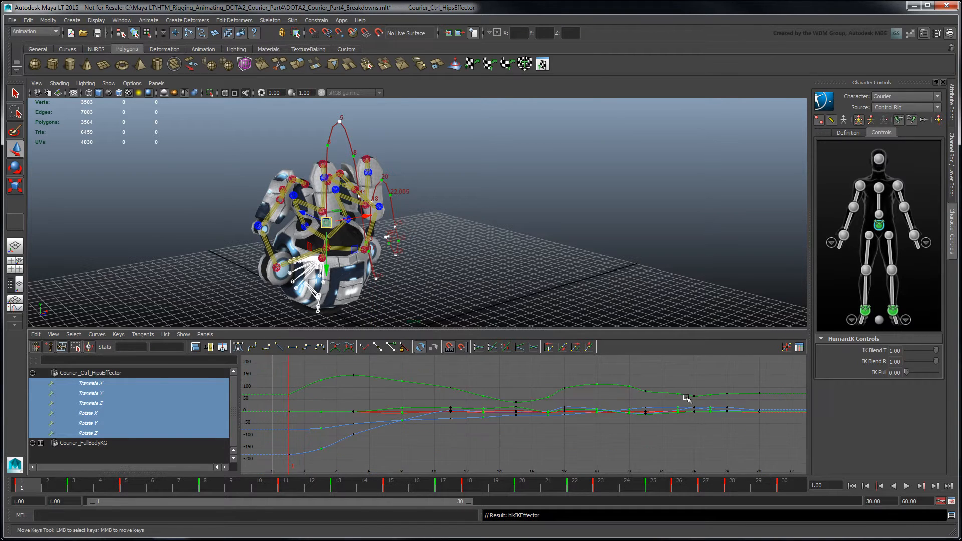
Step: Isolate the hips Rotate X, Y and Z curves and select their keys at frames 5, 8 and 11 in turn
{"action": "left_click", "coordinate": [89, 413]}
{"action": "left_click", "coordinate": [89, 433], "text": "shift"}
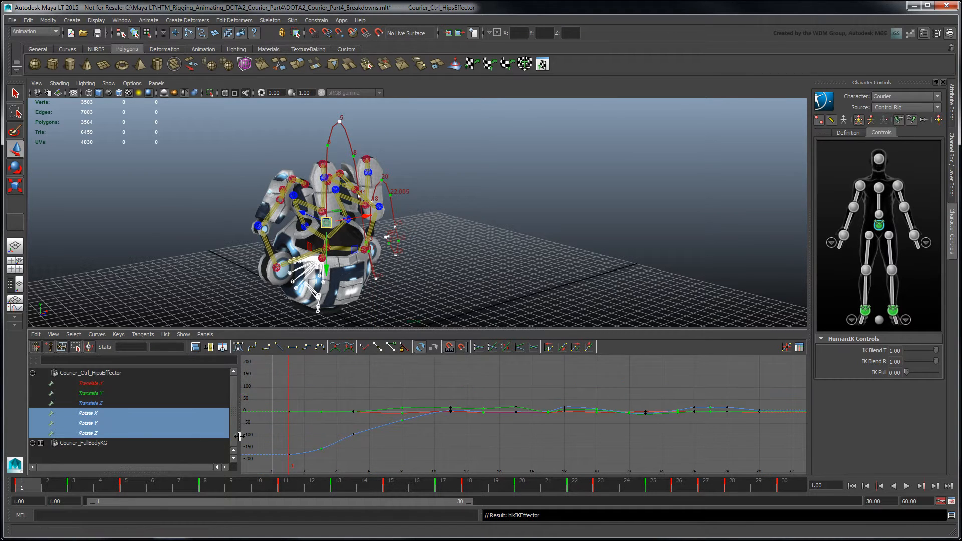
{"action": "left_click_drag", "start_coordinate": [345, 399], "coordinate": [360, 453]}
{"action": "left_click_drag", "start_coordinate": [397, 396], "coordinate": [401, 444]}
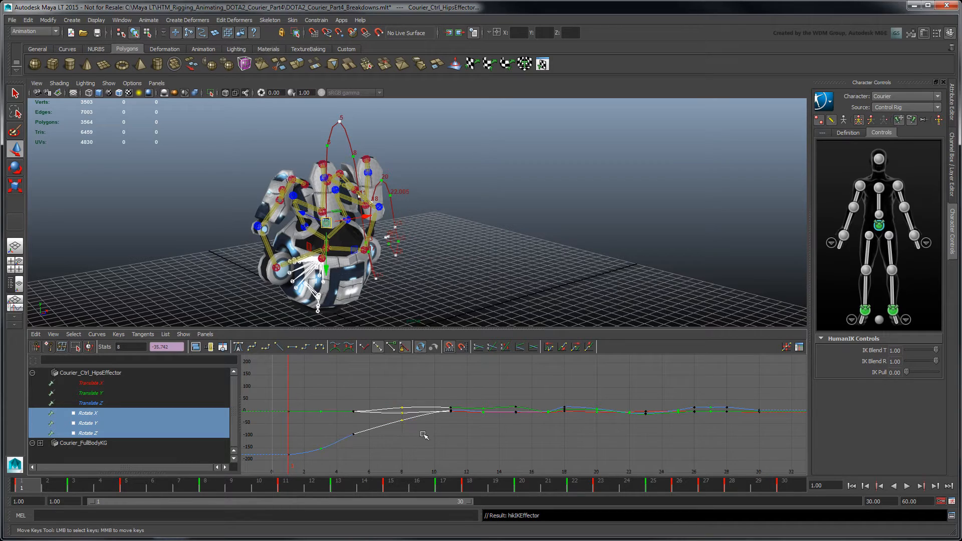
{"action": "left_click_drag", "start_coordinate": [446, 395], "coordinate": [460, 431]}
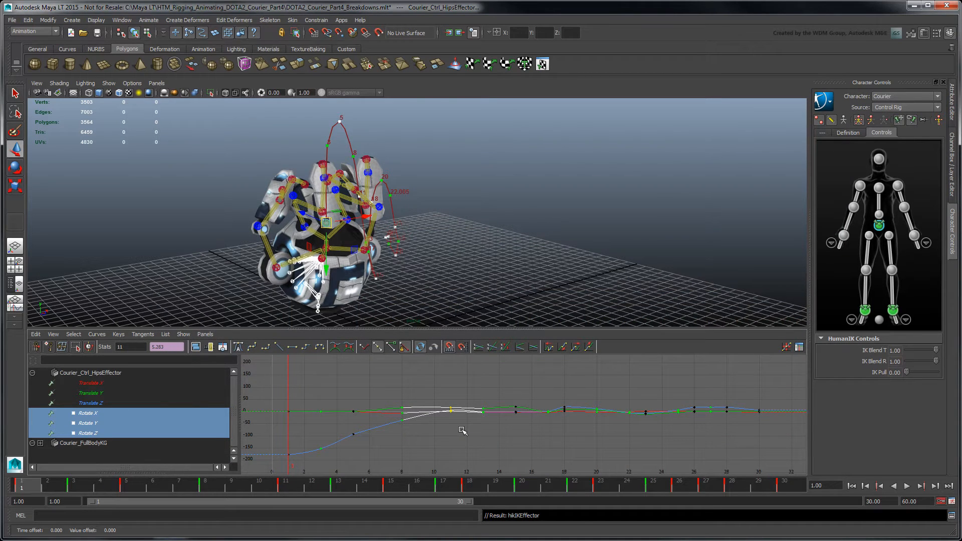
Step: Change the rotation interpolation of the hips Rotate X, Y and Z curves to Synchronized Euler, keeping the interpolation options floating in the viewport
{"action": "left_click", "coordinate": [462, 431]}
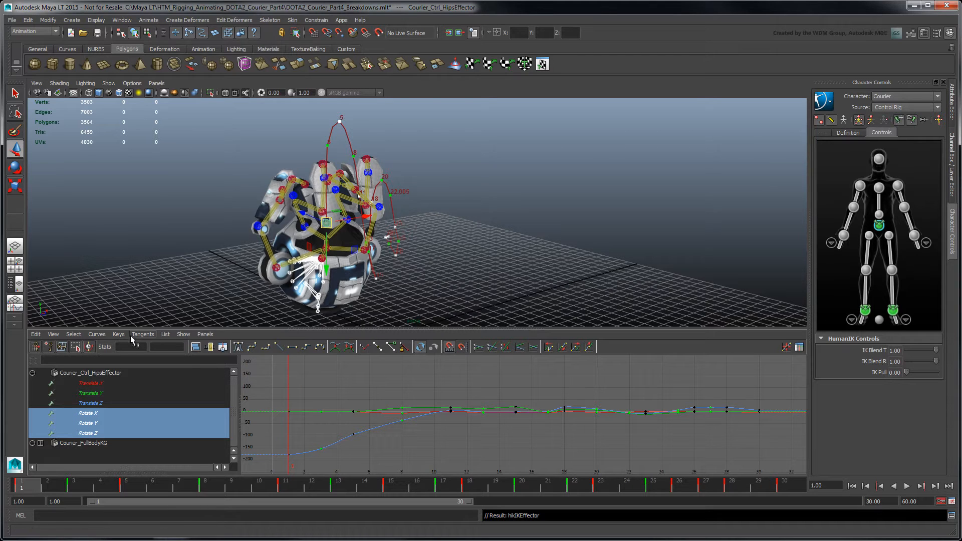
{"action": "left_click", "coordinate": [95, 335]}
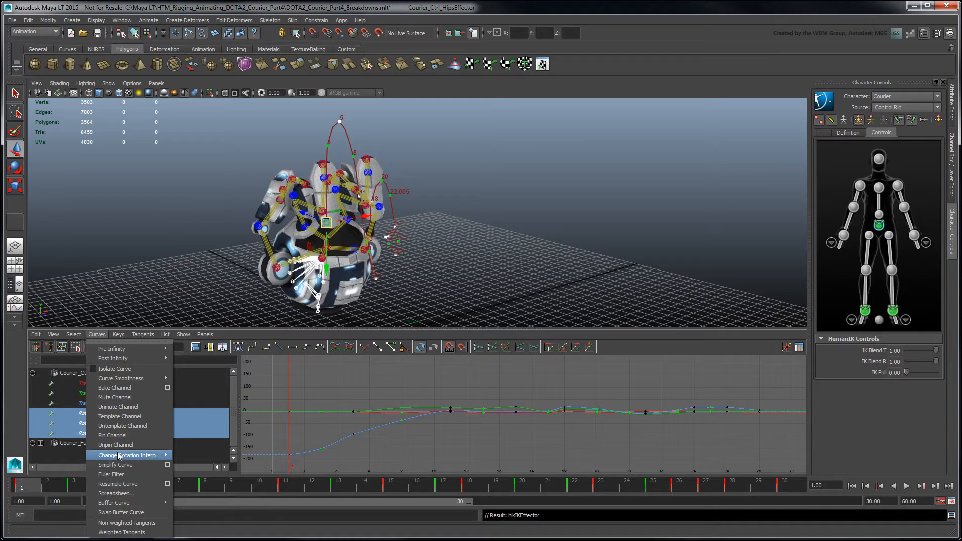
{"action": "mouse_move", "coordinate": [139, 457]}
{"action": "left_click", "coordinate": [244, 453]}
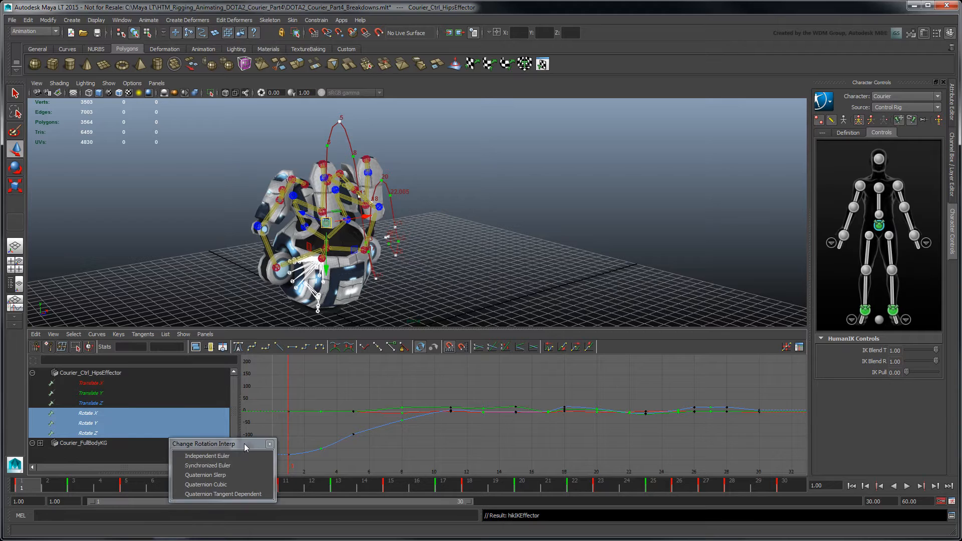
{"action": "left_click_drag", "start_coordinate": [461, 300], "coordinate": [548, 255]}
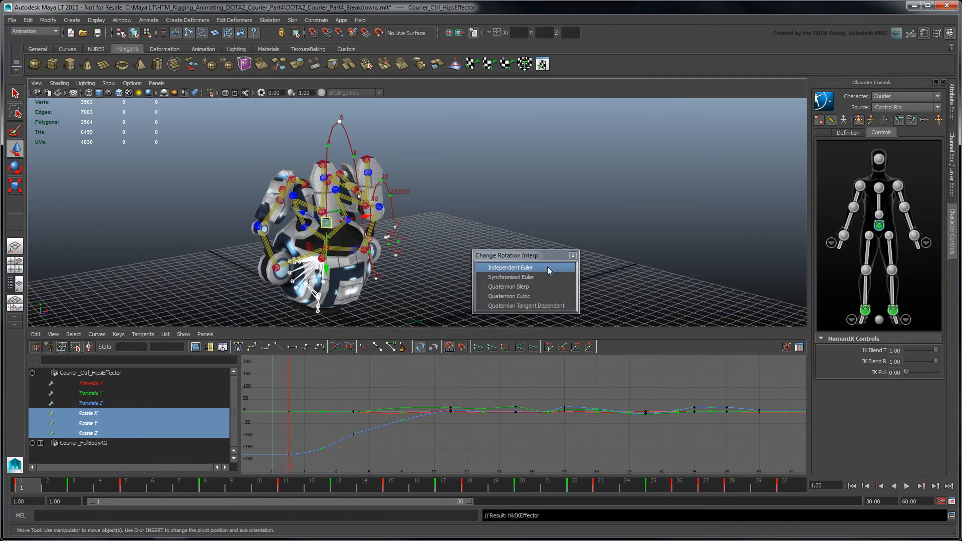
{"action": "left_click", "coordinate": [550, 276]}
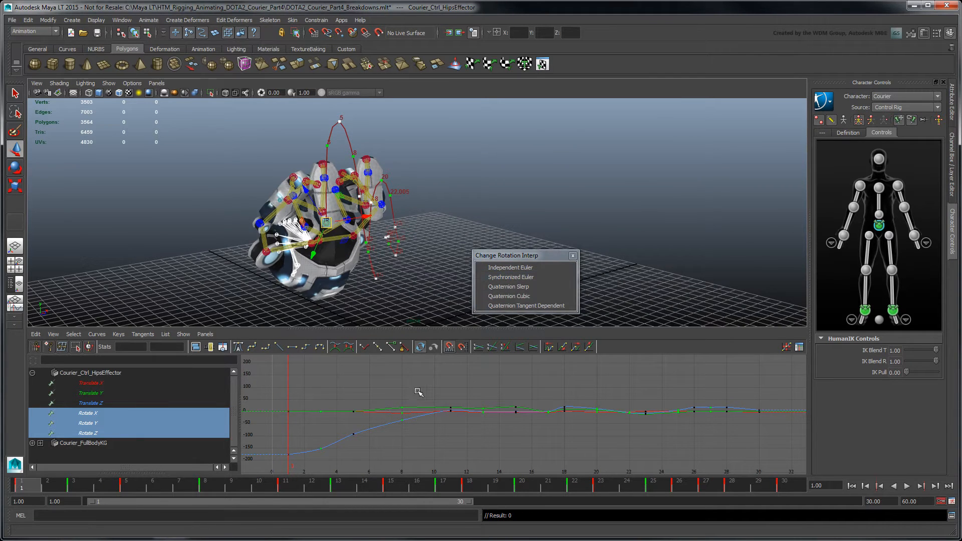
Step: Try reshaping the hips rotation curves with the tangent handles of the keys at frames 8 and 20
{"action": "left_click_drag", "start_coordinate": [399, 395], "coordinate": [412, 449]}
{"action": "left_click_drag", "start_coordinate": [446, 406], "coordinate": [448, 409]}
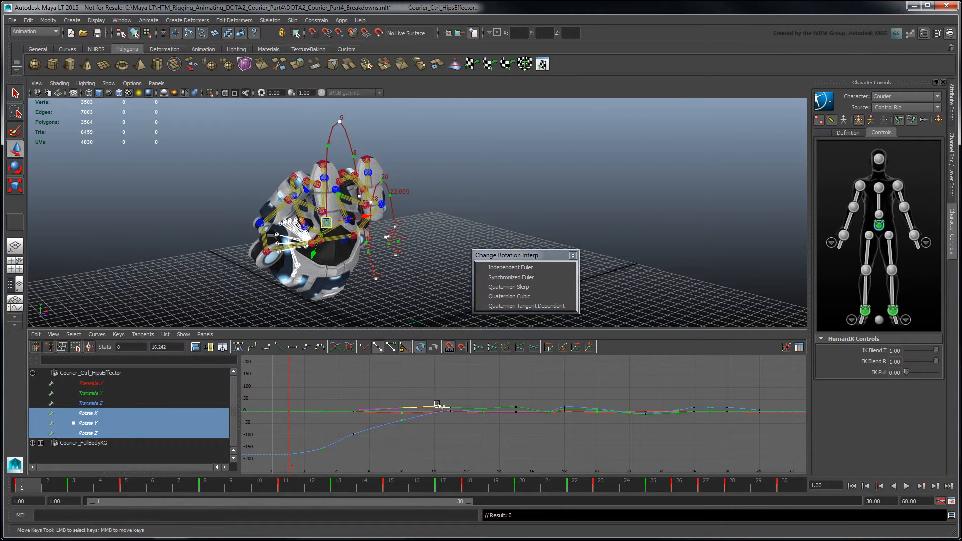
{"action": "mouse_move", "coordinate": [443, 406]}
{"action": "middle_mouse_down"}
{"action": "mouse_move", "coordinate": [441, 380]}
{"action": "mouse_move", "coordinate": [441, 420]}
{"action": "middle_mouse_up"}
{"action": "key", "text": "ctrl+z"}
{"action": "left_click_drag", "start_coordinate": [604, 415], "coordinate": [553, 411]}
{"action": "middle_click_drag", "start_coordinate": [558, 406], "coordinate": [558, 404]}
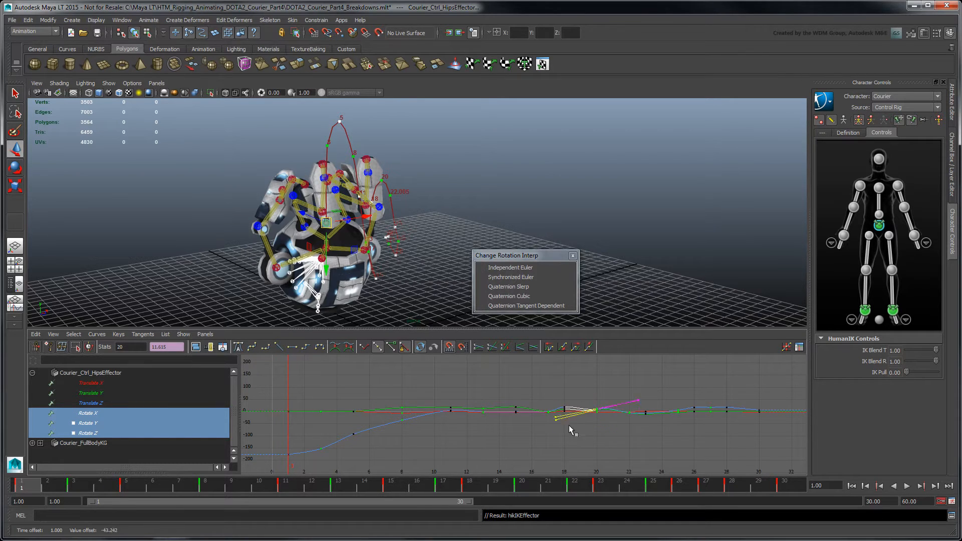
{"action": "left_click", "coordinate": [565, 392]}
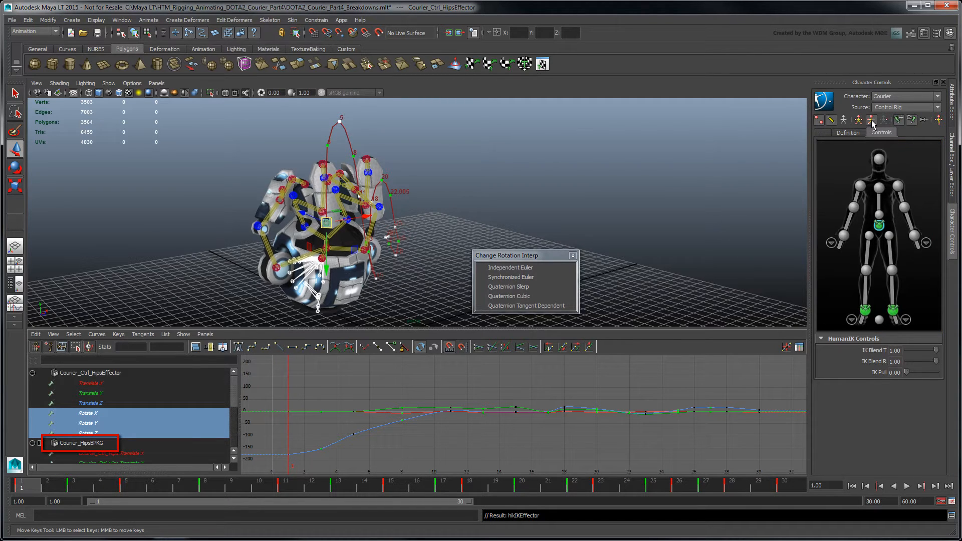
Step: Select the head, left shoulder and left elbow effectors in turn, and switch the control rig to full body mode
{"action": "left_click", "coordinate": [879, 159]}
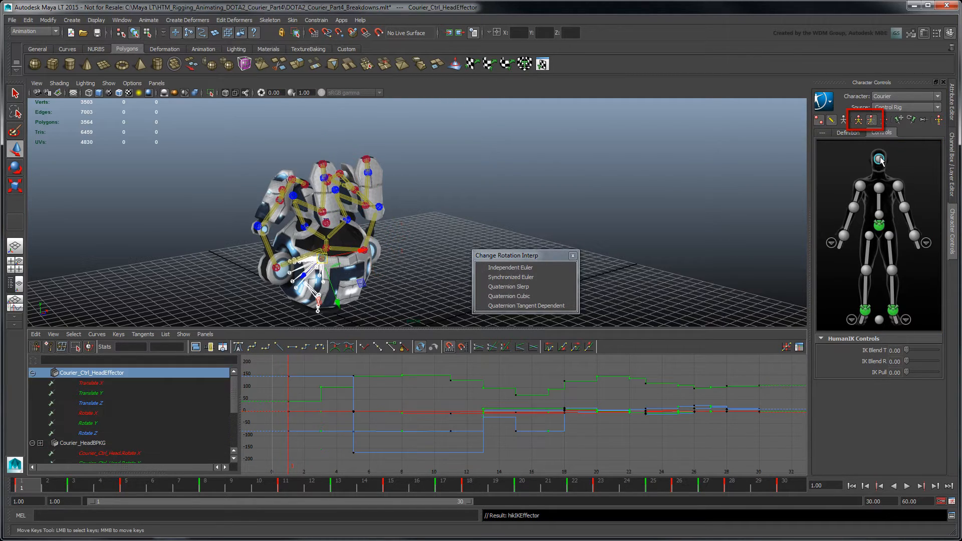
{"action": "left_click", "coordinate": [899, 187]}
{"action": "left_click", "coordinate": [905, 208]}
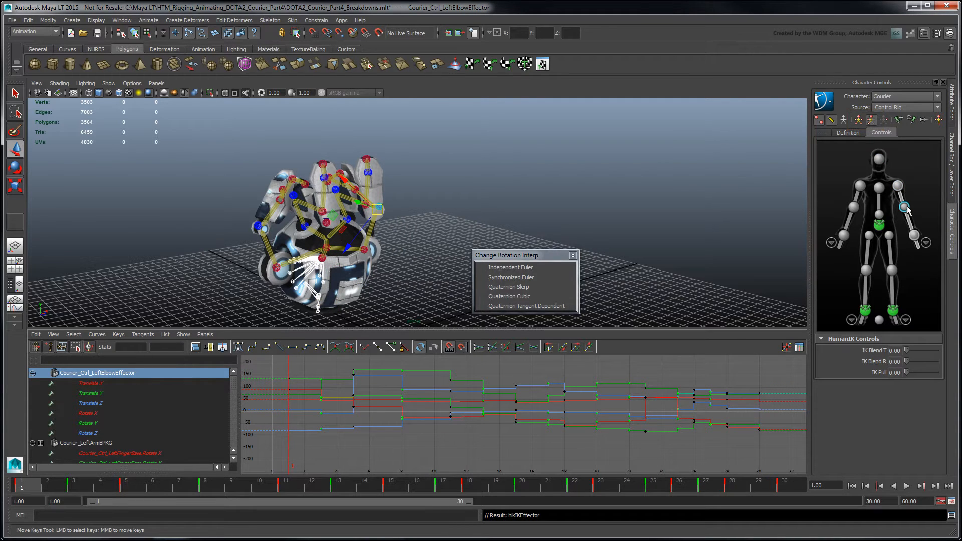
{"action": "left_click", "coordinate": [859, 121]}
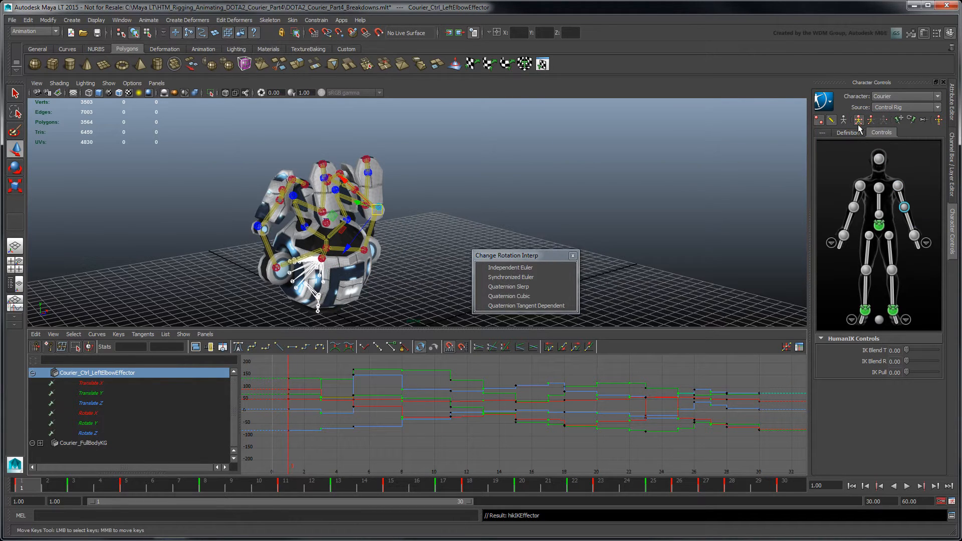
Step: Show all Courier_FullBodyKG curves and set them to spline tangents
{"action": "left_click", "coordinate": [98, 443]}
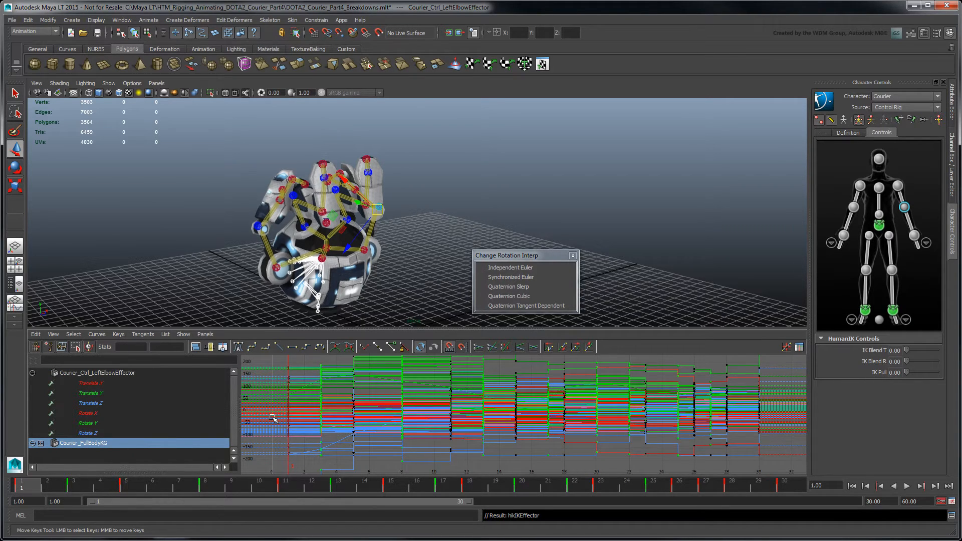
{"action": "key", "text": "a"}
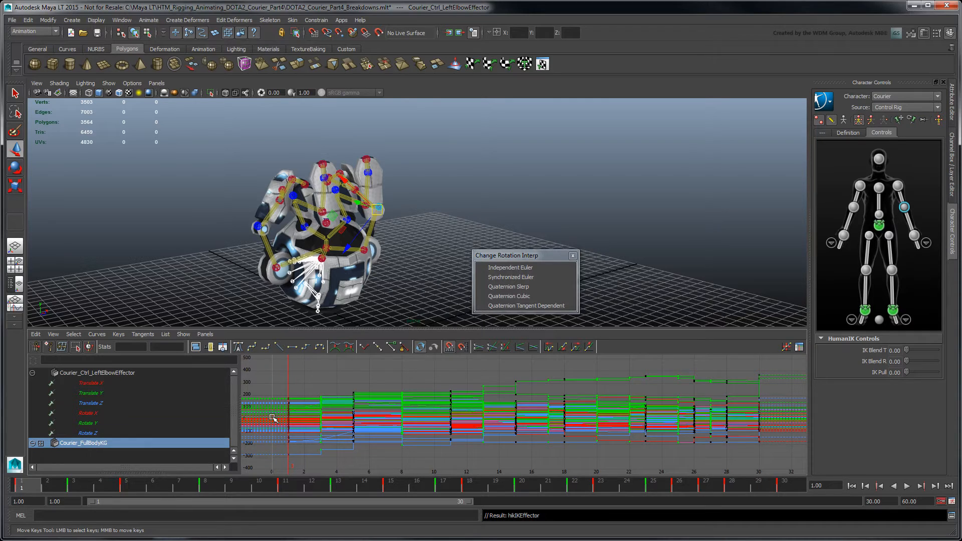
{"action": "left_click", "coordinate": [254, 348]}
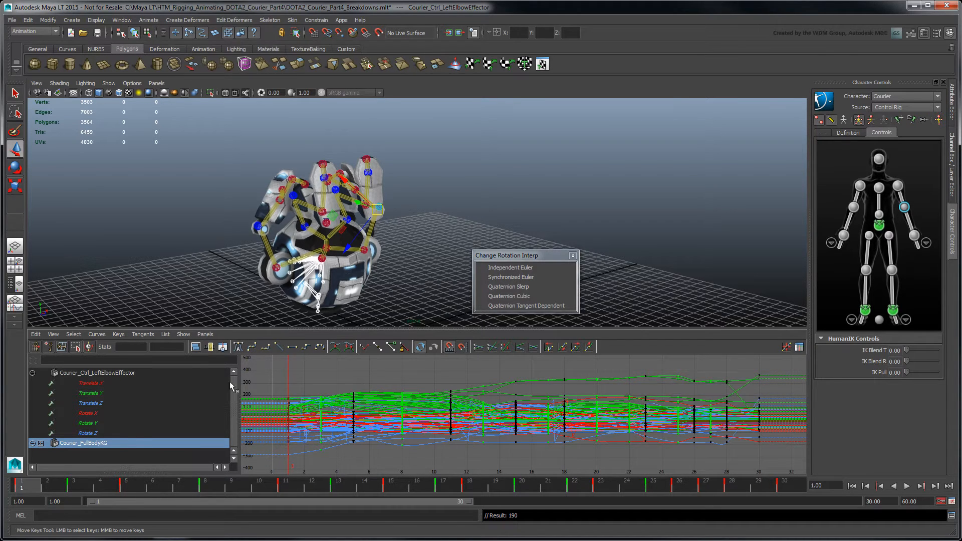
Step: Expand the full body group and examine the spine's Rotate X, Y and Z keys at frames 3 and 8
{"action": "left_click", "coordinate": [41, 444]}
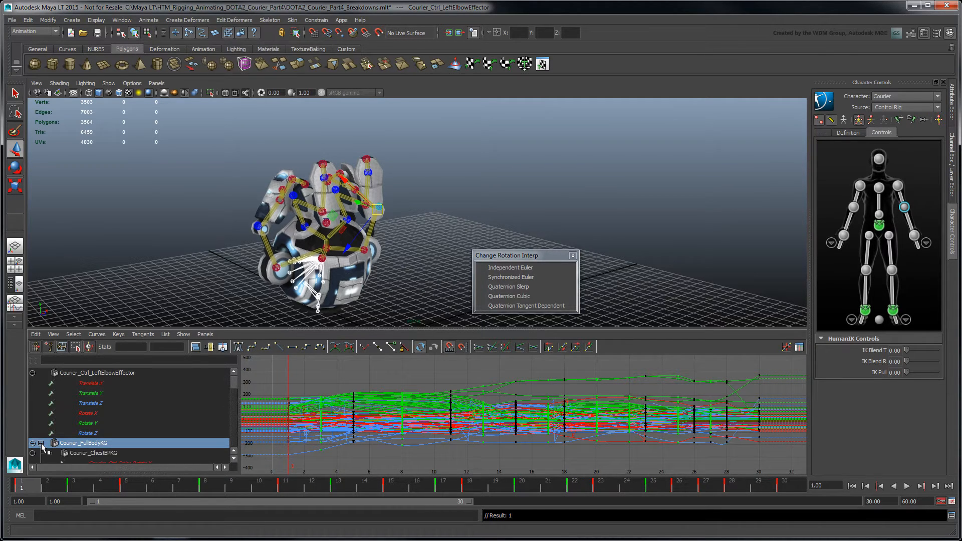
{"action": "scroll", "coordinate": [42, 446], "scroll_direction": "down", "scroll_amount": 3}
{"action": "left_click", "coordinate": [125, 384]}
{"action": "left_click_drag", "start_coordinate": [125, 387], "coordinate": [133, 405]}
{"action": "left_click_drag", "start_coordinate": [305, 405], "coordinate": [338, 434]}
{"action": "left_click_drag", "start_coordinate": [393, 399], "coordinate": [416, 432]}
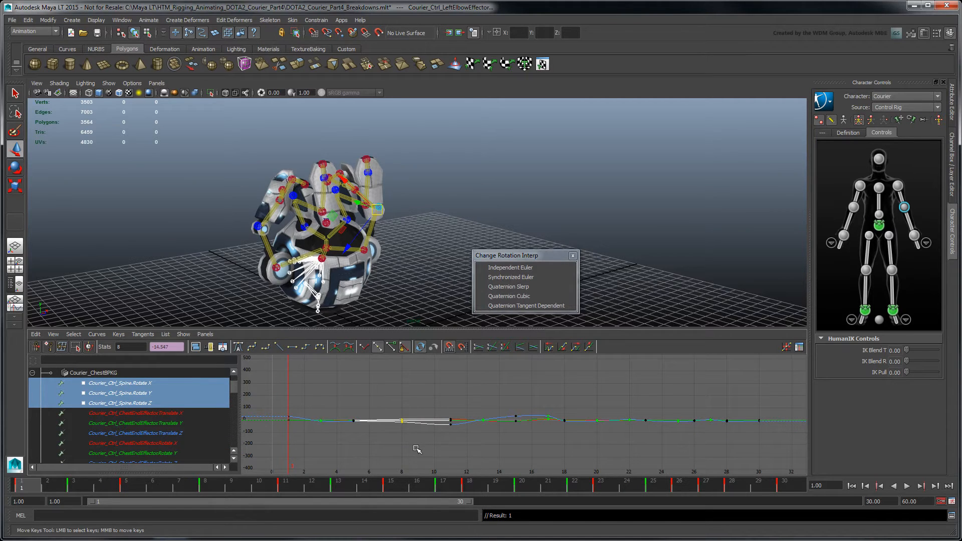
{"action": "left_click", "coordinate": [416, 450]}
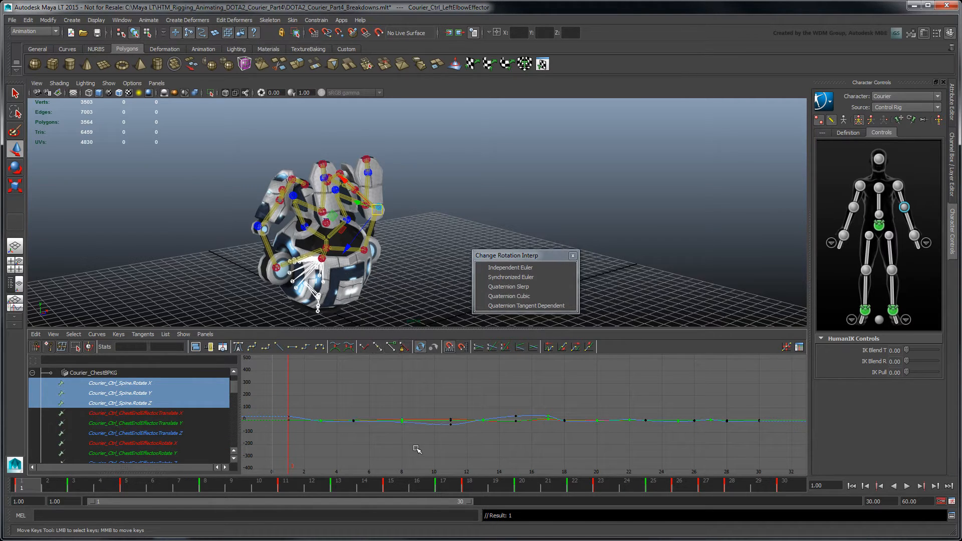
Step: Filter the curve list to rotate attributes only and expand the head and left arm groups
{"action": "left_click", "coordinate": [184, 335]}
{"action": "mouse_move", "coordinate": [201, 358]}
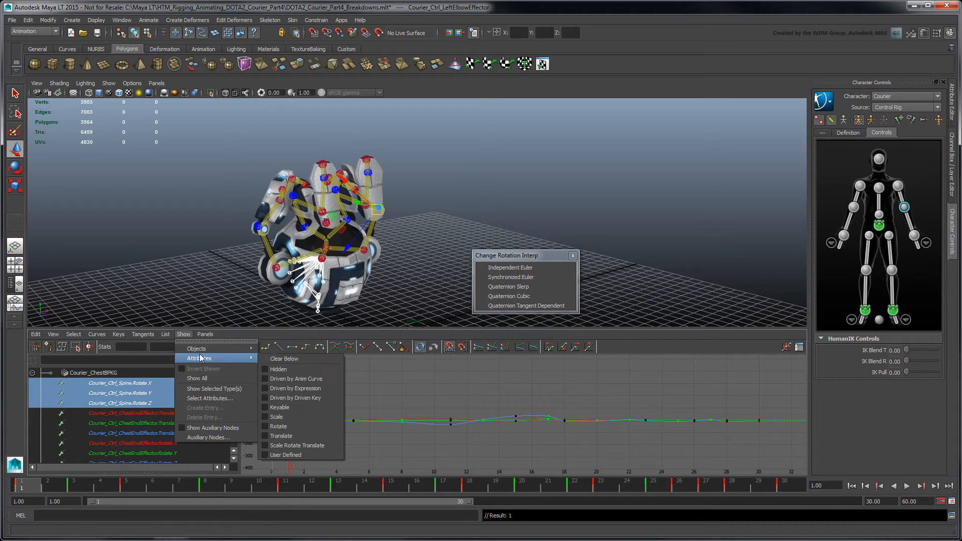
{"action": "left_click", "coordinate": [278, 426]}
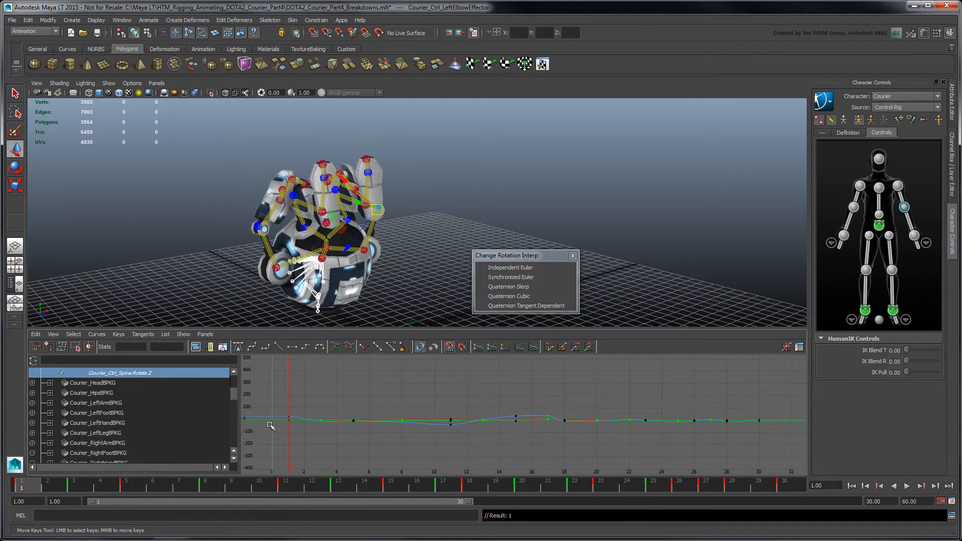
{"action": "scroll", "coordinate": [237, 383], "scroll_direction": "up", "scroll_amount": 2}
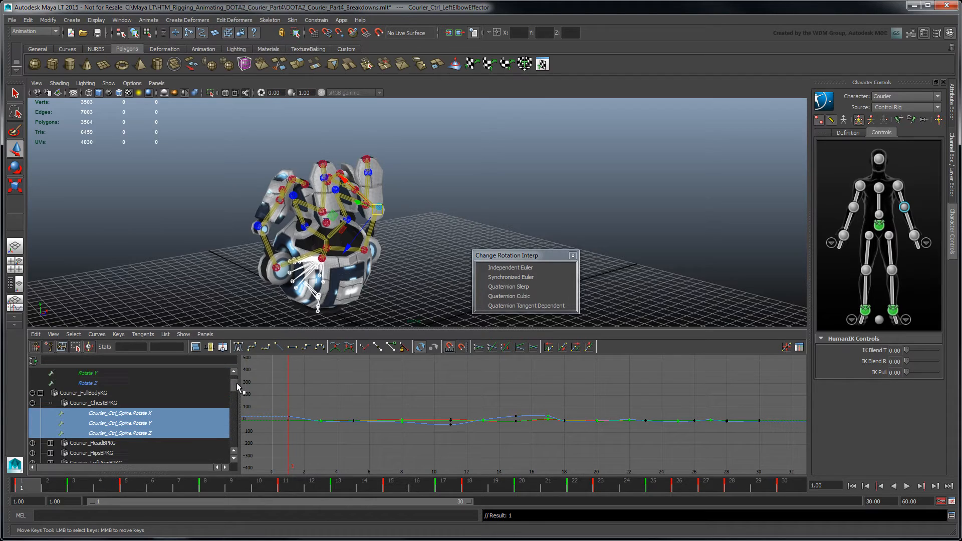
{"action": "left_click", "coordinate": [33, 443]}
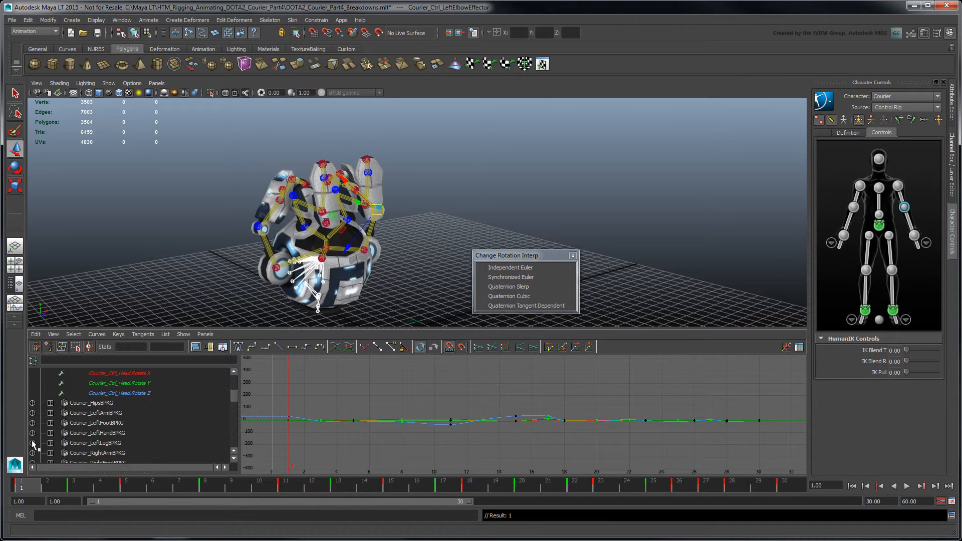
{"action": "left_click", "coordinate": [32, 413]}
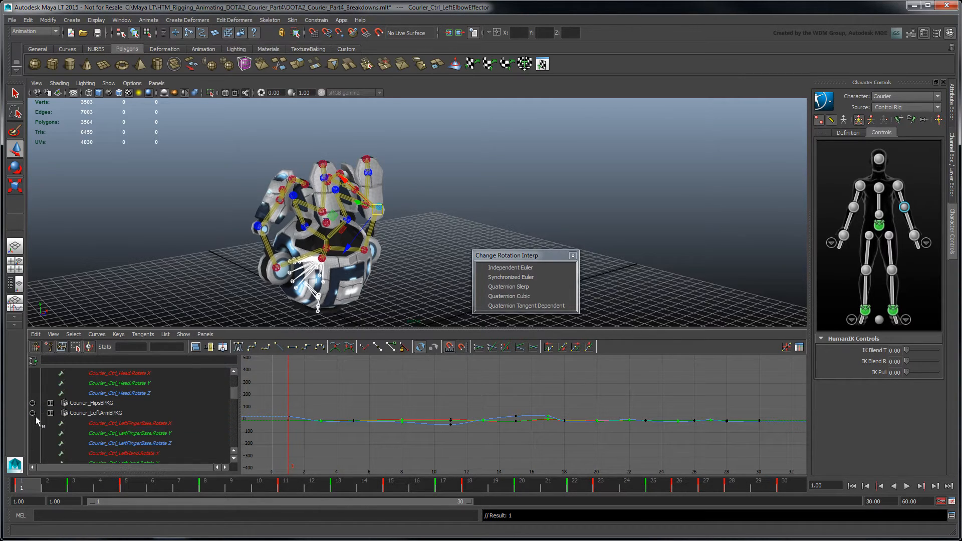
{"action": "scroll", "coordinate": [231, 396], "scroll_direction": "down", "scroll_amount": 4}
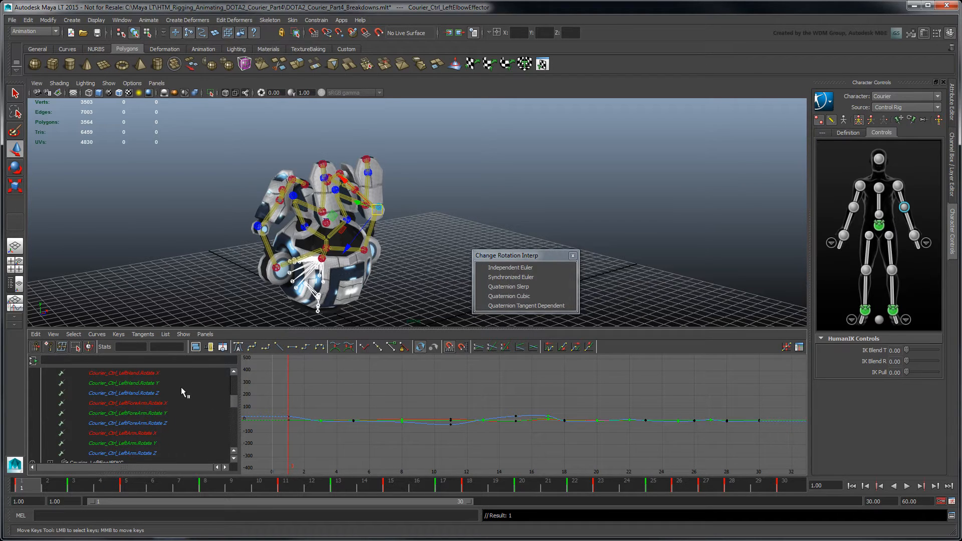
Step: Turn off Show Connected for the curve list
{"action": "right_click", "coordinate": [180, 387]}
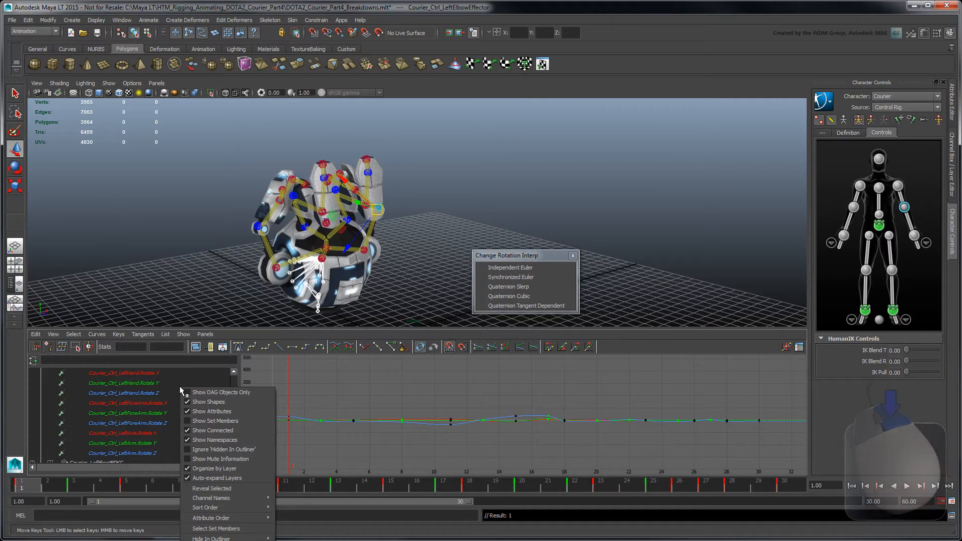
{"action": "left_click", "coordinate": [219, 431]}
{"action": "scroll", "coordinate": [230, 389], "scroll_direction": "up", "scroll_amount": 5}
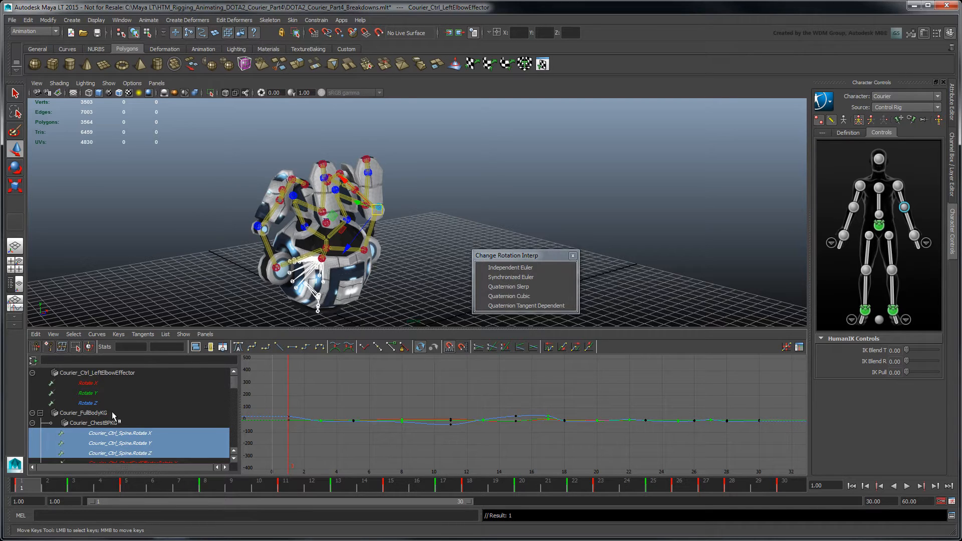
Step: Select all the full body rotate curves, convert them to Synchronized Euler, and close the floating Change Rotation Interp options
{"action": "left_click", "coordinate": [112, 413]}
{"action": "scroll", "coordinate": [125, 412], "scroll_direction": "down", "scroll_amount": 5}
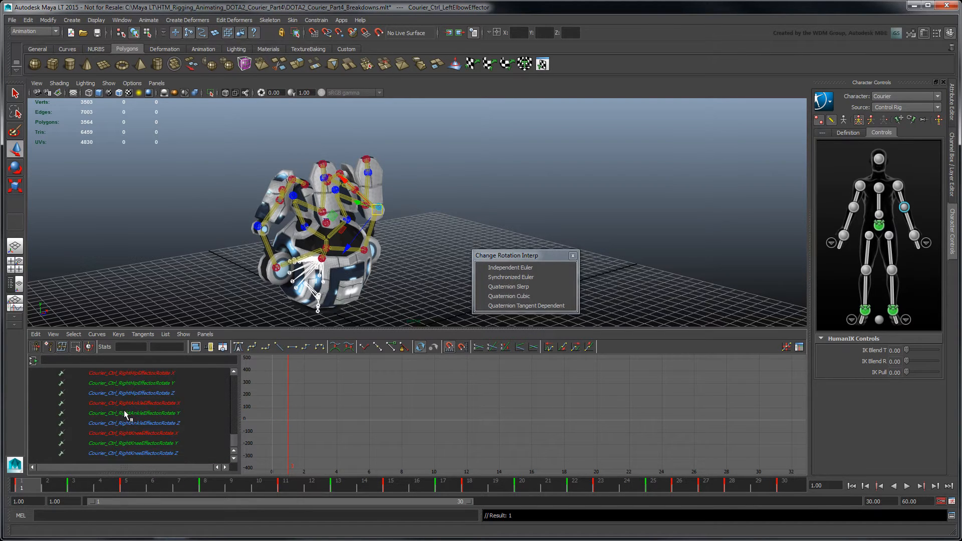
{"action": "left_click", "coordinate": [135, 453], "text": "shift"}
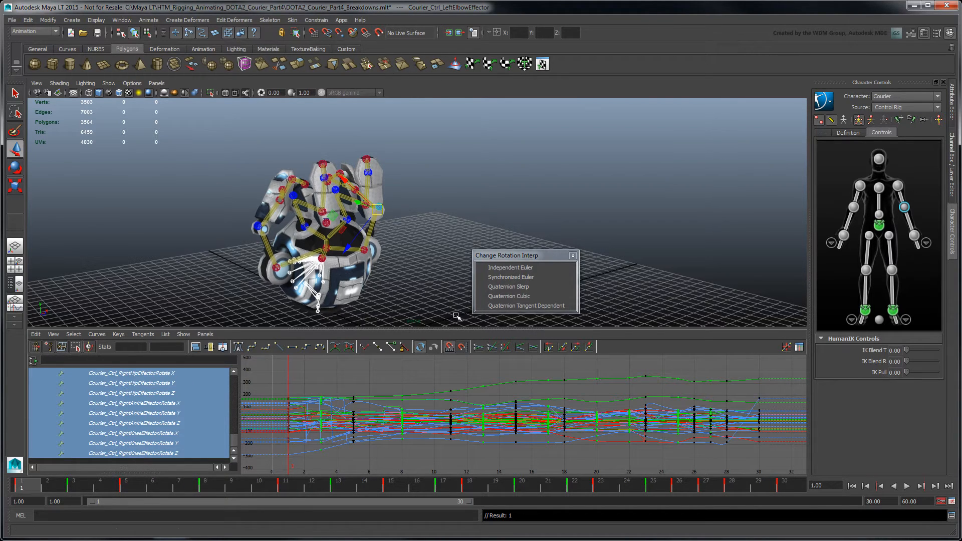
{"action": "left_click", "coordinate": [545, 276]}
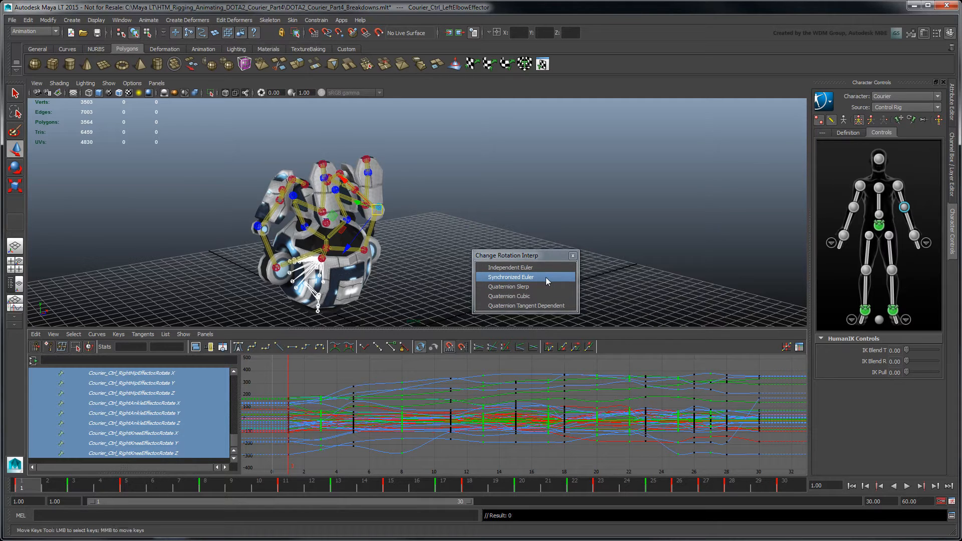
{"action": "left_click", "coordinate": [574, 256]}
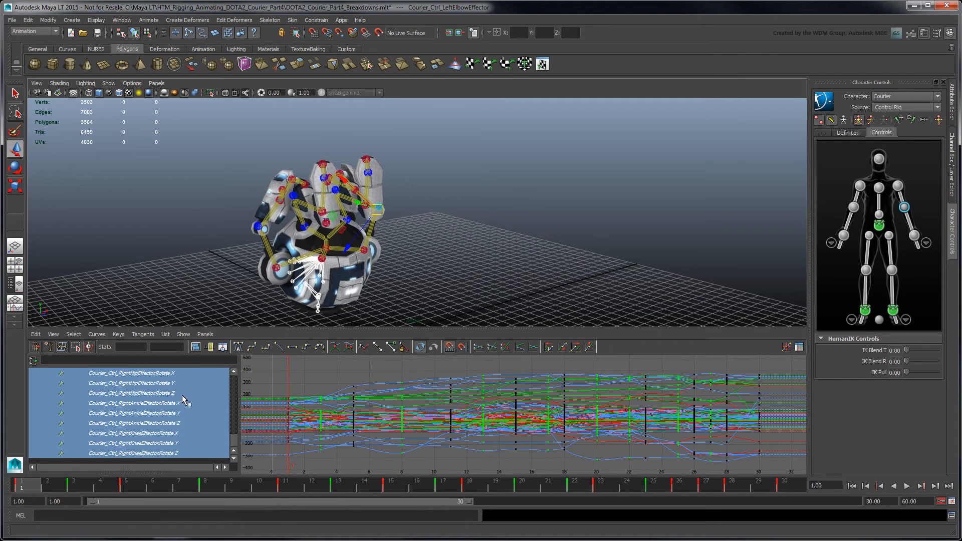
Step: Turn Show Connected back on and show all attribute types in the curve list
{"action": "right_click_drag", "start_coordinate": [182, 395], "coordinate": [191, 440]}
{"action": "left_click", "coordinate": [181, 334]}
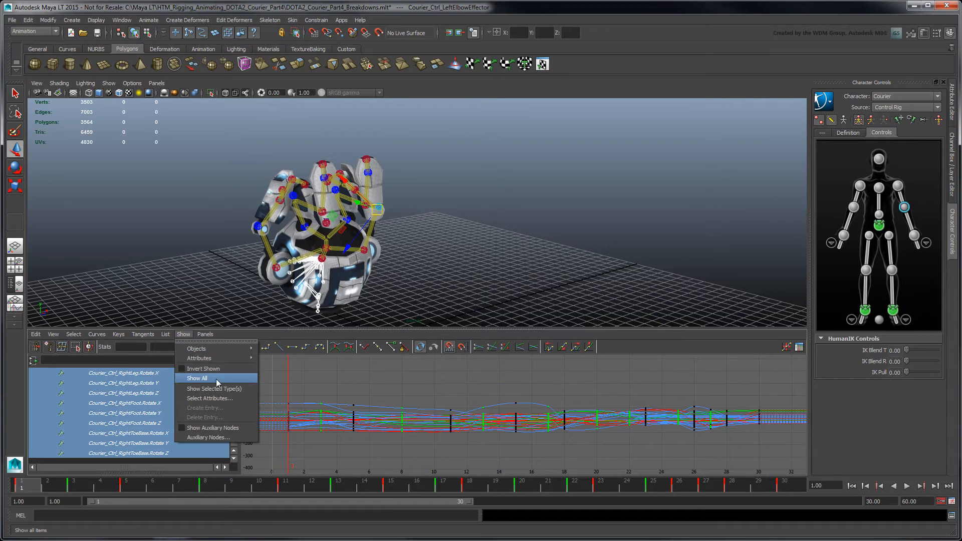
{"action": "left_click", "coordinate": [219, 379]}
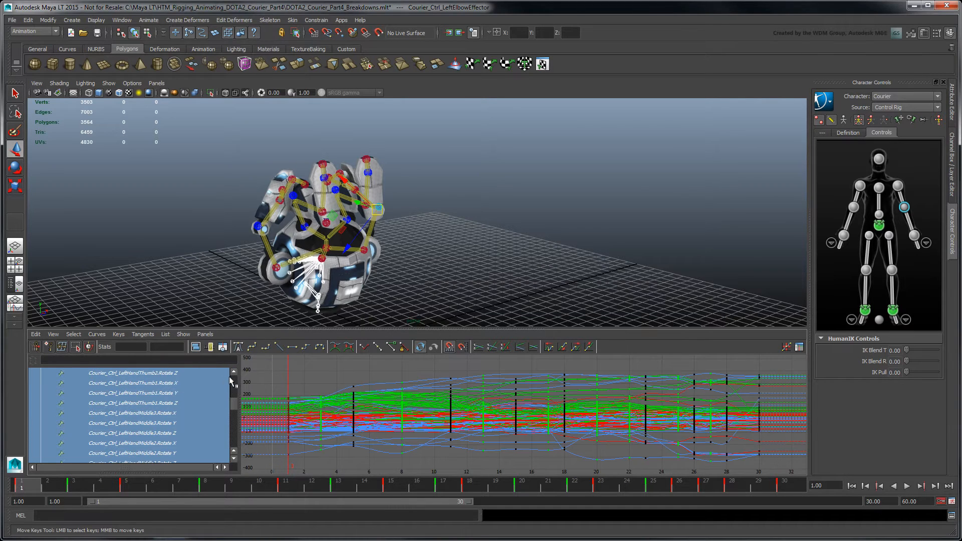
Step: Clear the selection and scrub the timeline to frame 30 to review the jump animation
{"action": "left_click", "coordinate": [232, 315]}
{"action": "left_click_drag", "start_coordinate": [31, 482], "coordinate": [792, 477]}
{"action": "right_click_drag", "start_coordinate": [594, 262], "coordinate": [424, 221], "text": "alt"}
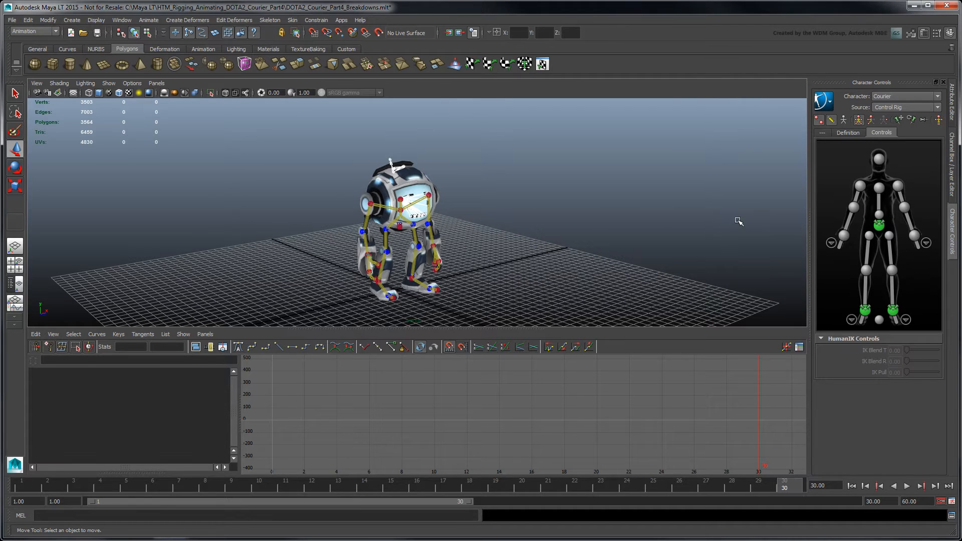
Step: Select the hips effector and turn off Rig Align in the extra attributes of HIKproperties1
{"action": "left_click", "coordinate": [878, 226]}
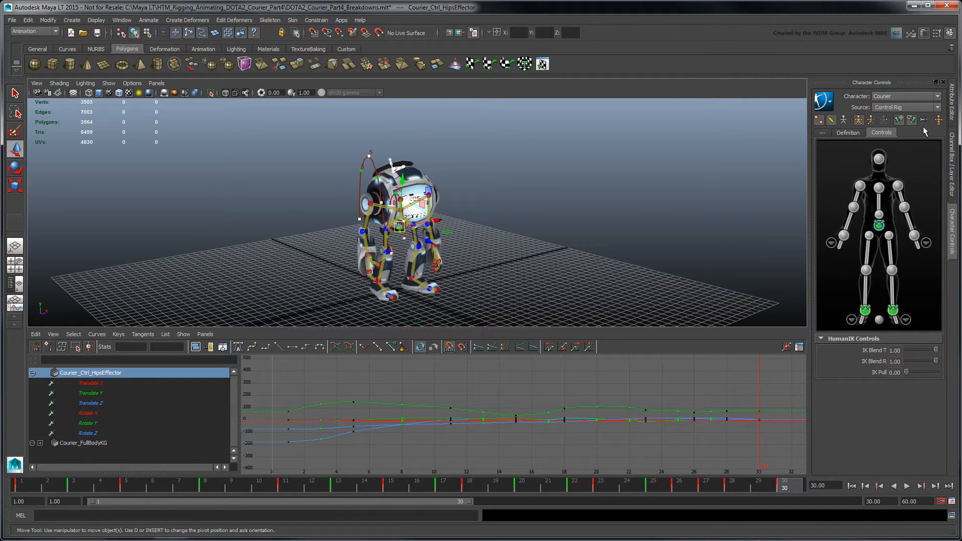
{"action": "left_click", "coordinate": [953, 103]}
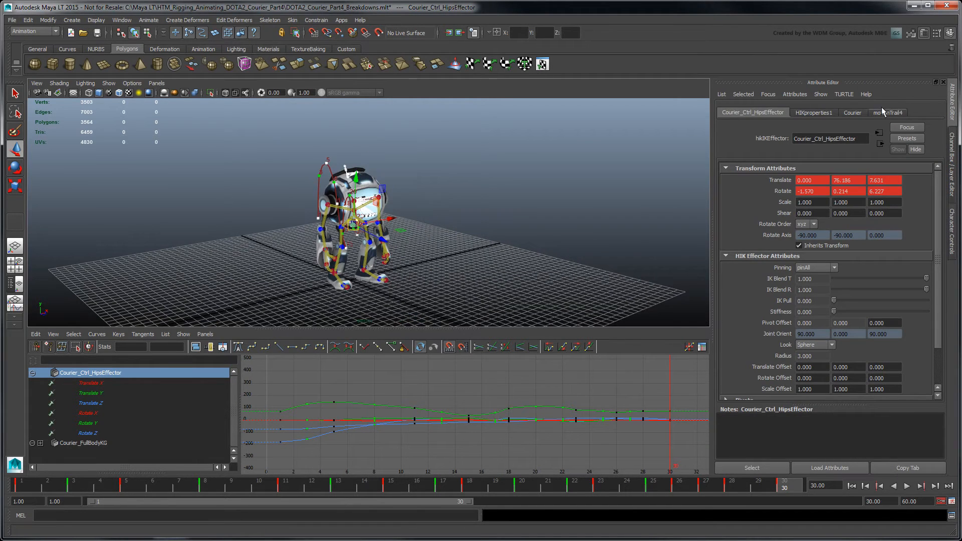
{"action": "left_click", "coordinate": [828, 115]}
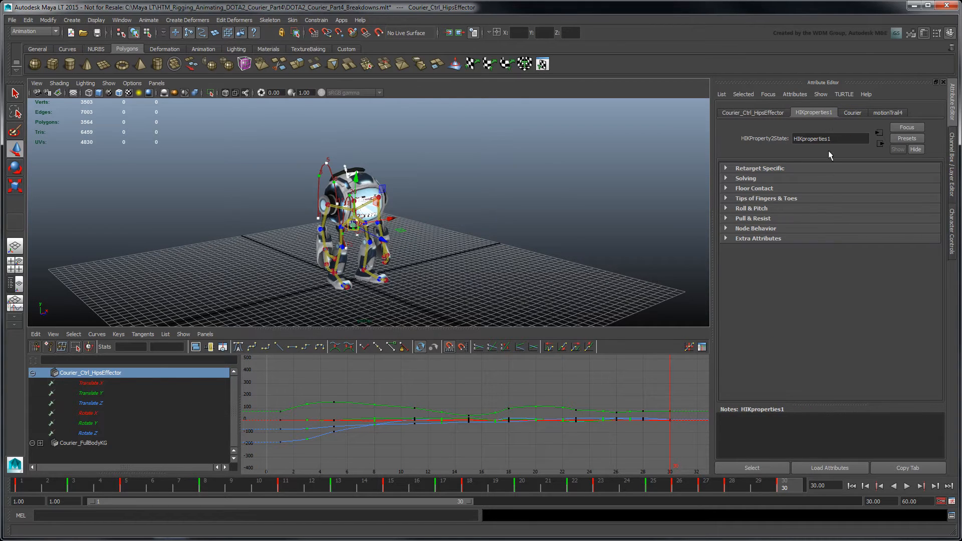
{"action": "left_click", "coordinate": [822, 239]}
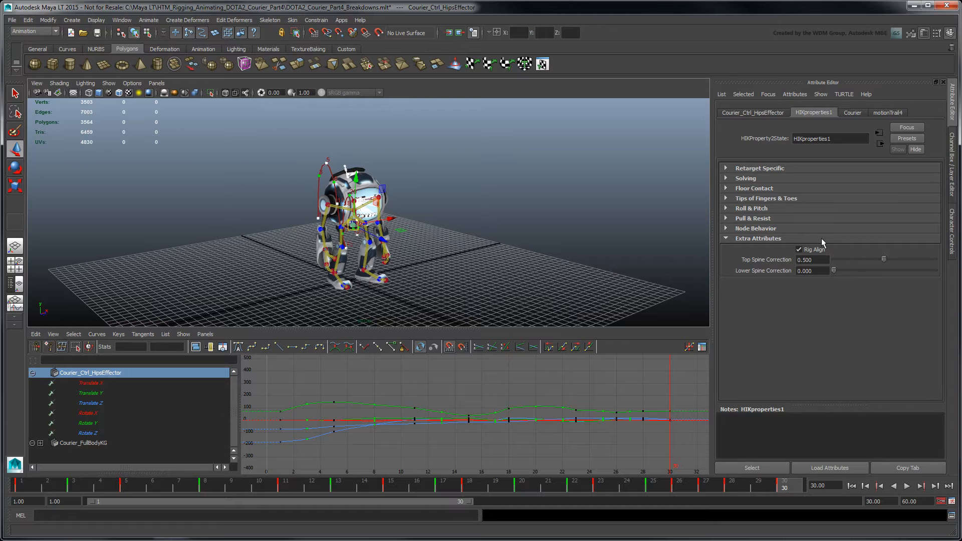
{"action": "left_click", "coordinate": [799, 250]}
Step: Go to frame 4 with the character viewed from the front and set the Courier's keying mode to selection only
{"action": "left_click_drag", "start_coordinate": [431, 269], "coordinate": [470, 251], "text": "alt"}
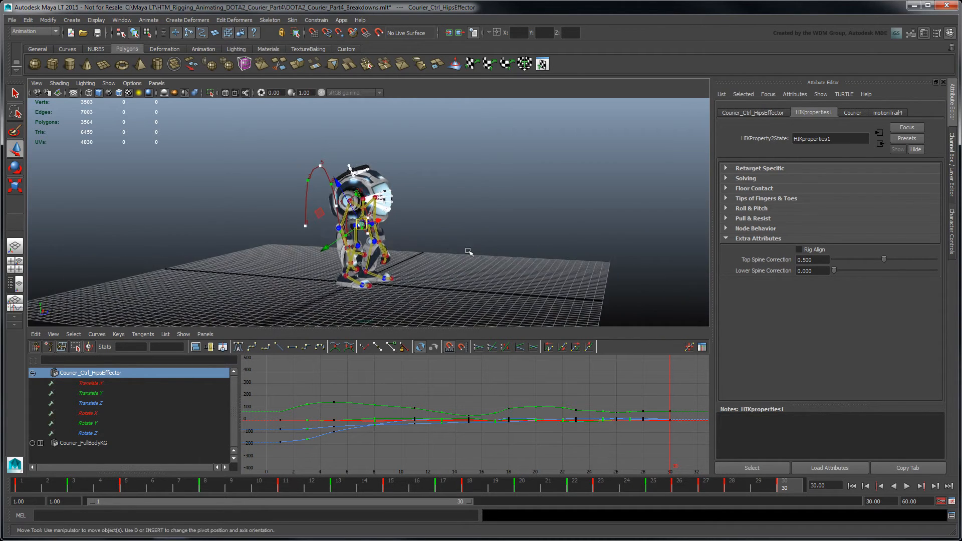
{"action": "middle_click_drag", "start_coordinate": [471, 252], "coordinate": [526, 253], "text": "alt"}
{"action": "right_click_drag", "start_coordinate": [526, 252], "coordinate": [607, 290], "text": "alt"}
{"action": "left_click", "coordinate": [110, 483]}
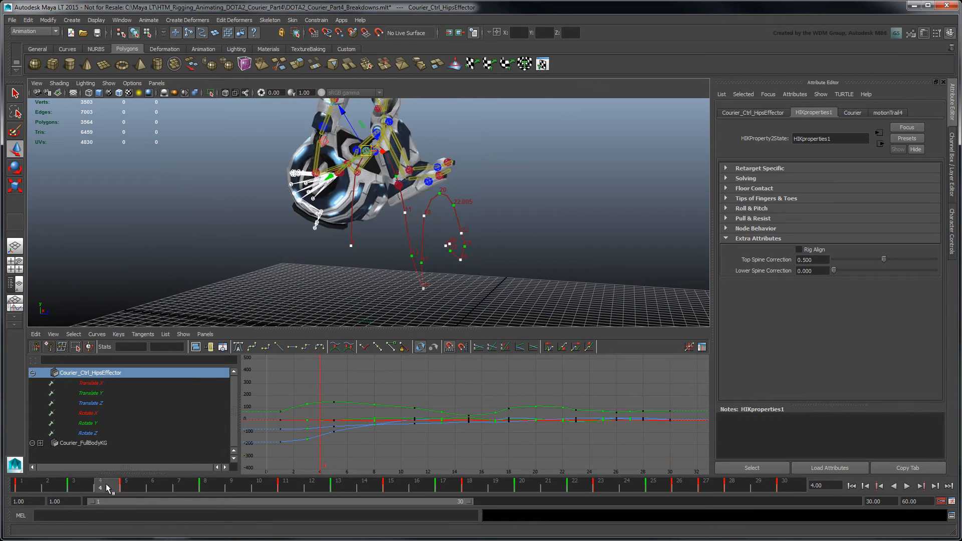
{"action": "mouse_move", "coordinate": [355, 272]}
{"action": "left_mouse_down", "text": "alt"}
{"action": "mouse_move", "coordinate": [265, 273]}
{"action": "mouse_move", "coordinate": [332, 266]}
{"action": "mouse_move", "coordinate": [333, 276]}
{"action": "left_mouse_up", "text": "alt"}
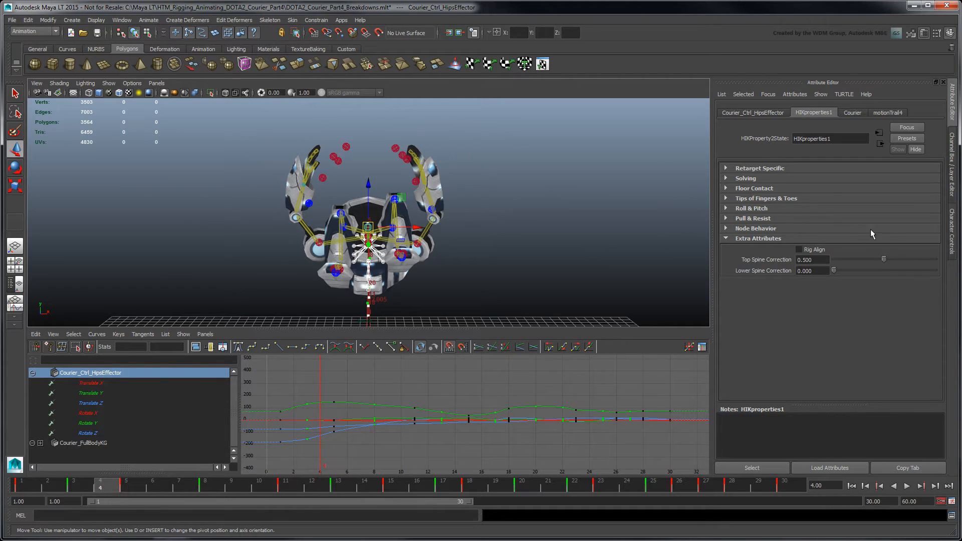
{"action": "left_click", "coordinate": [952, 230]}
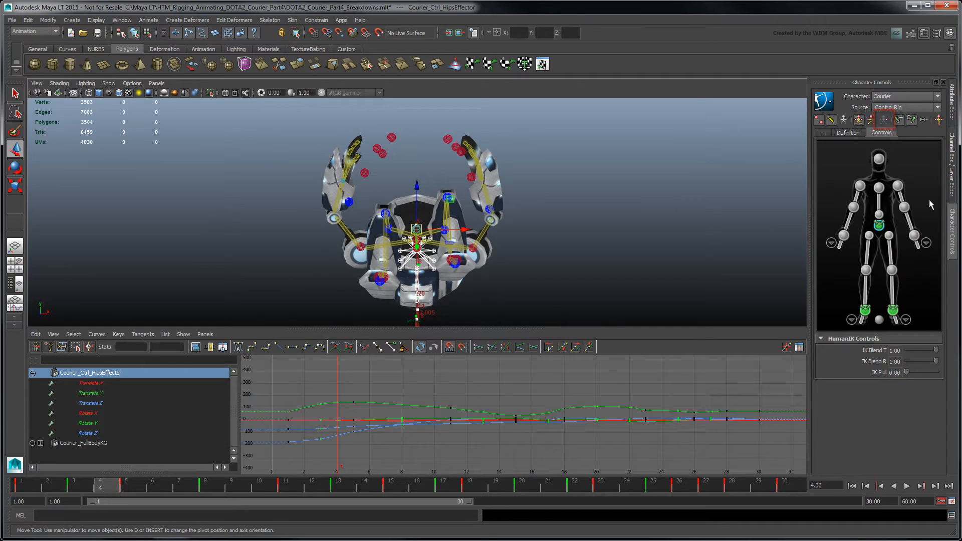
{"action": "left_click", "coordinate": [886, 121]}
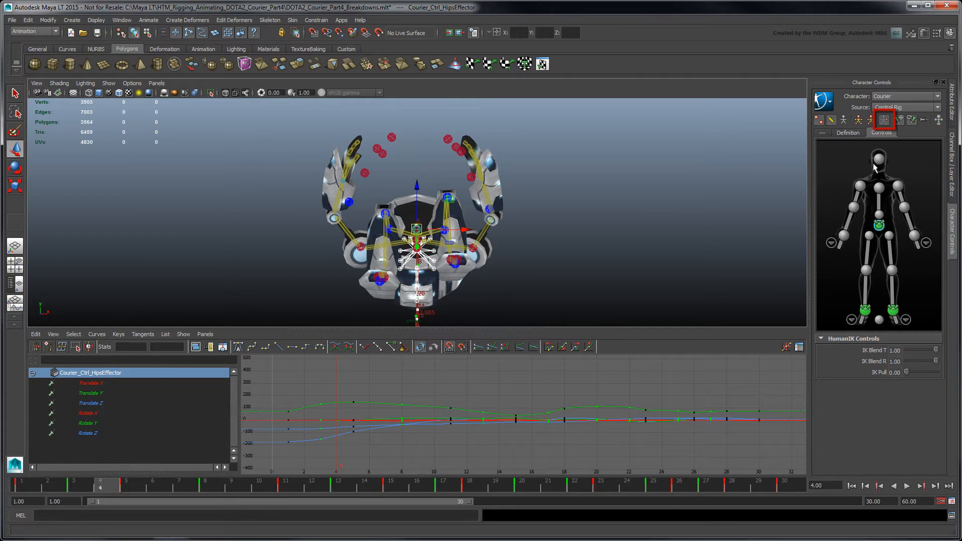
Step: Move the right wrist effector, rotate the right forearm outward, and key the pose at frame 4
{"action": "left_click", "coordinate": [844, 235]}
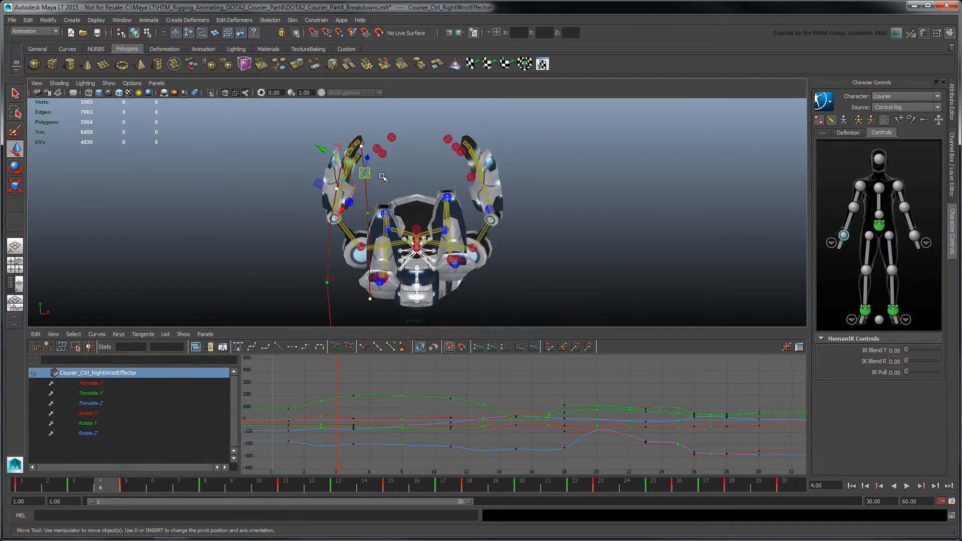
{"action": "left_click_drag", "start_coordinate": [365, 172], "coordinate": [317, 186]}
{"action": "left_click", "coordinate": [337, 190]}
{"action": "key", "text": "e"}
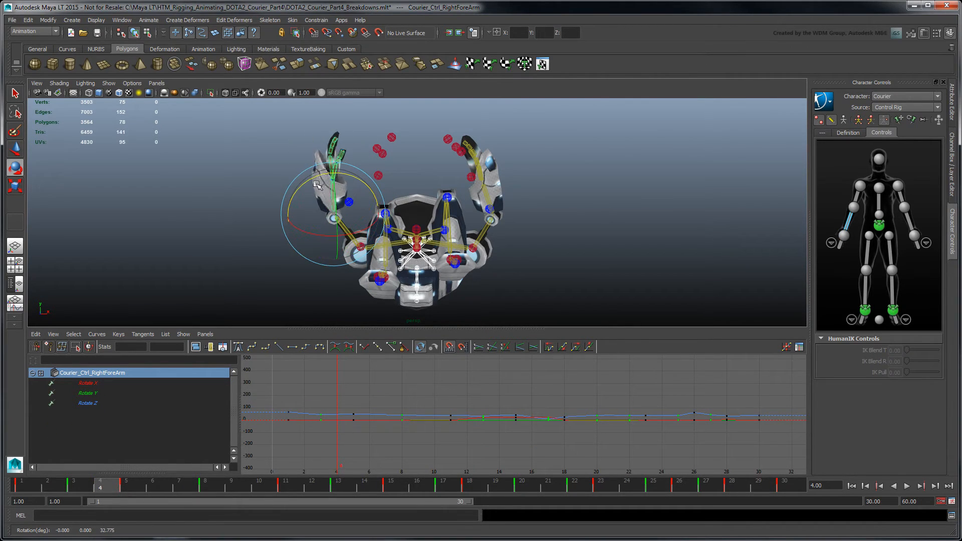
{"action": "key", "text": "s"}
Step: Show the character's skeleton and select the right wrist effector to examine its IK Blend values
{"action": "left_click", "coordinate": [845, 121]}
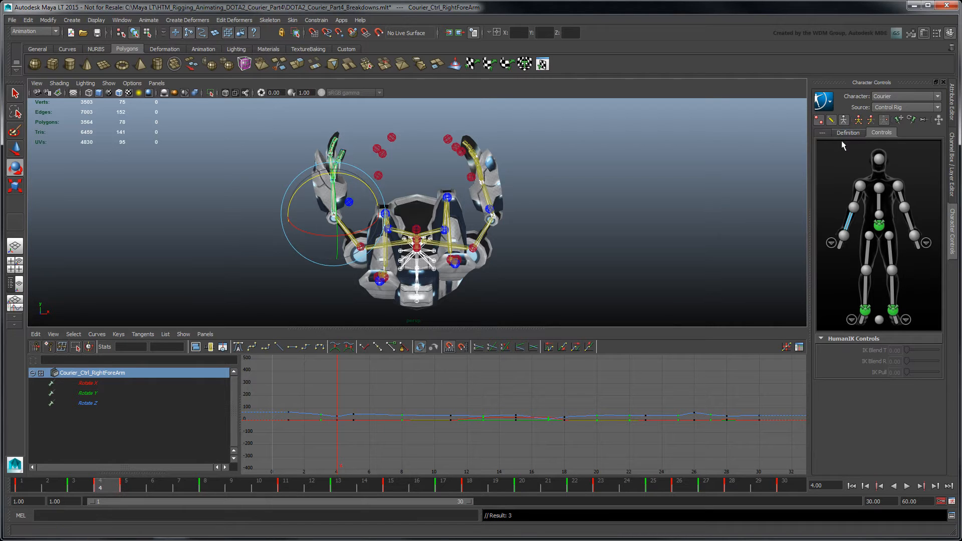
{"action": "left_click", "coordinate": [845, 235]}
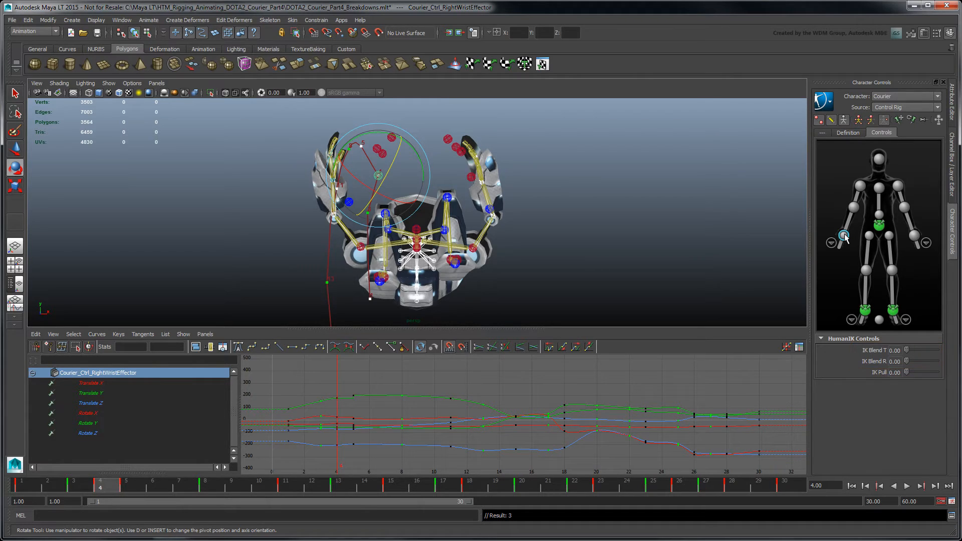
{"action": "mouse_move", "coordinate": [906, 350]}
{"action": "left_mouse_down"}
{"action": "mouse_move", "coordinate": [937, 357]}
{"action": "mouse_move", "coordinate": [891, 356]}
{"action": "mouse_move", "coordinate": [934, 352]}
{"action": "mouse_move", "coordinate": [898, 356]}
{"action": "mouse_move", "coordinate": [947, 364]}
{"action": "mouse_move", "coordinate": [895, 362]}
{"action": "left_mouse_up"}
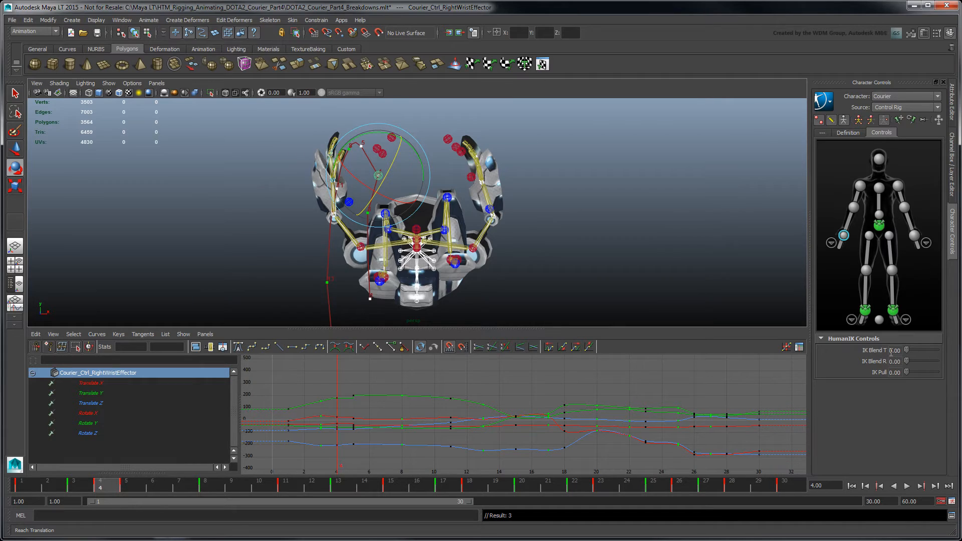
Step: Turn Rig Align back on in HIKproperties1 and delete the right wrist effector's key at frame 4
{"action": "left_click", "coordinate": [954, 115]}
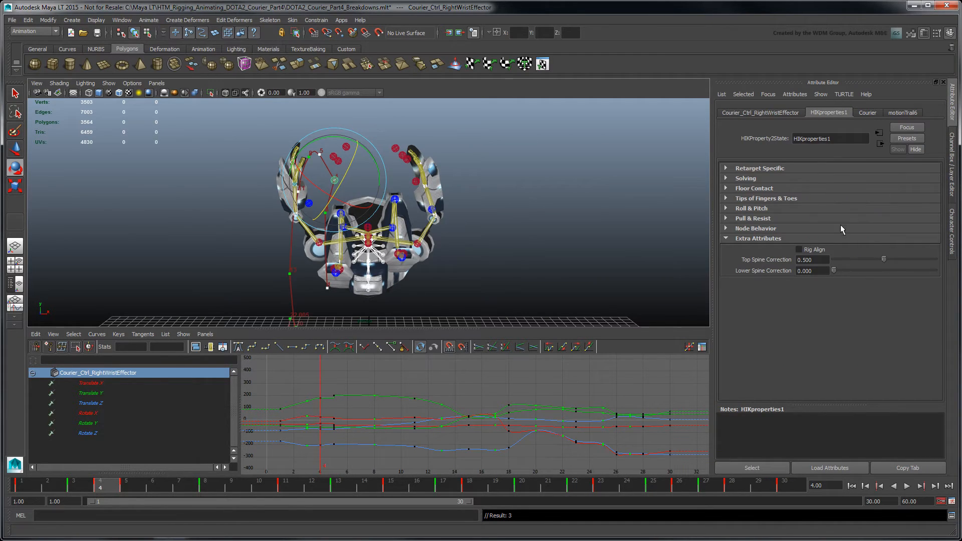
{"action": "left_click", "coordinate": [800, 250]}
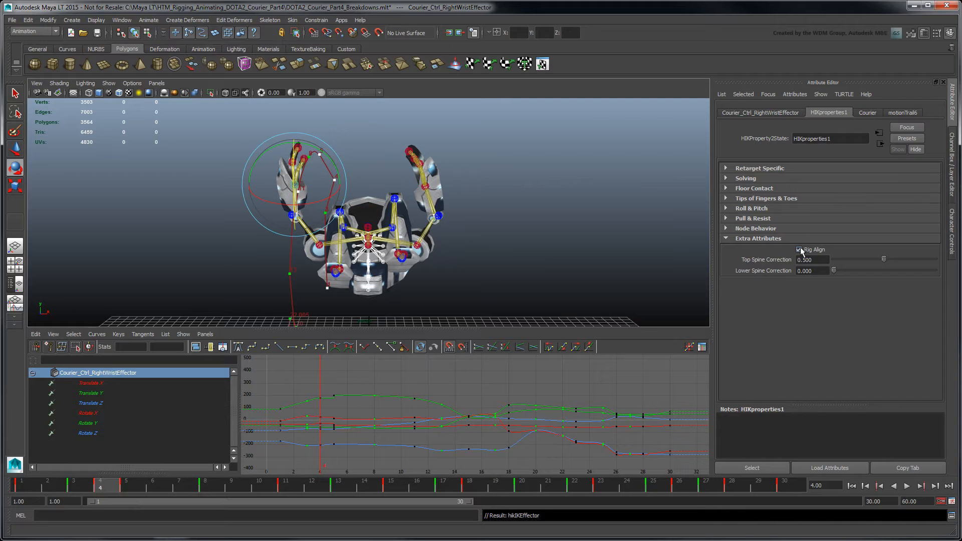
{"action": "right_click", "coordinate": [98, 487]}
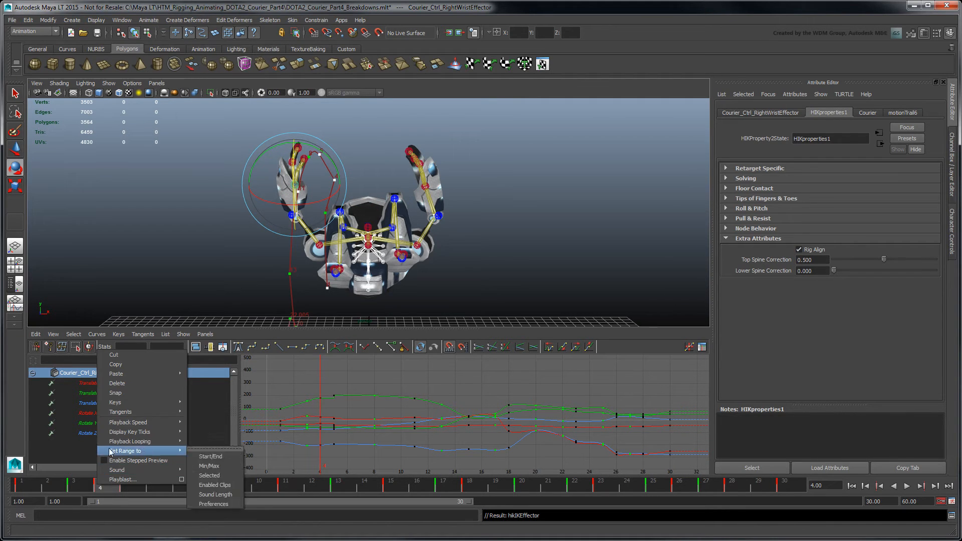
{"action": "left_click", "coordinate": [131, 383]}
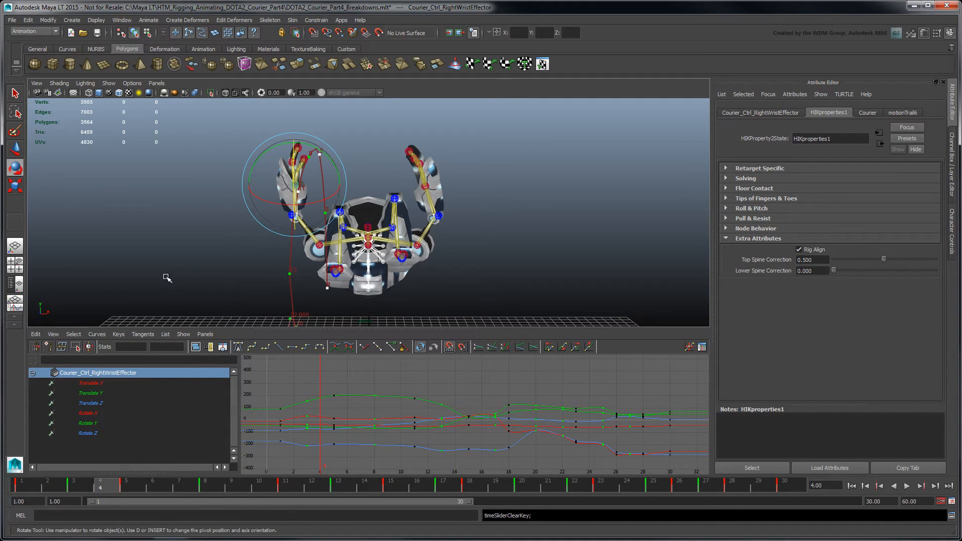
Step: Set the Courier's keying mode to Body Part and select the right ankle effector
{"action": "left_click_drag", "start_coordinate": [165, 275], "coordinate": [238, 279], "text": "alt"}
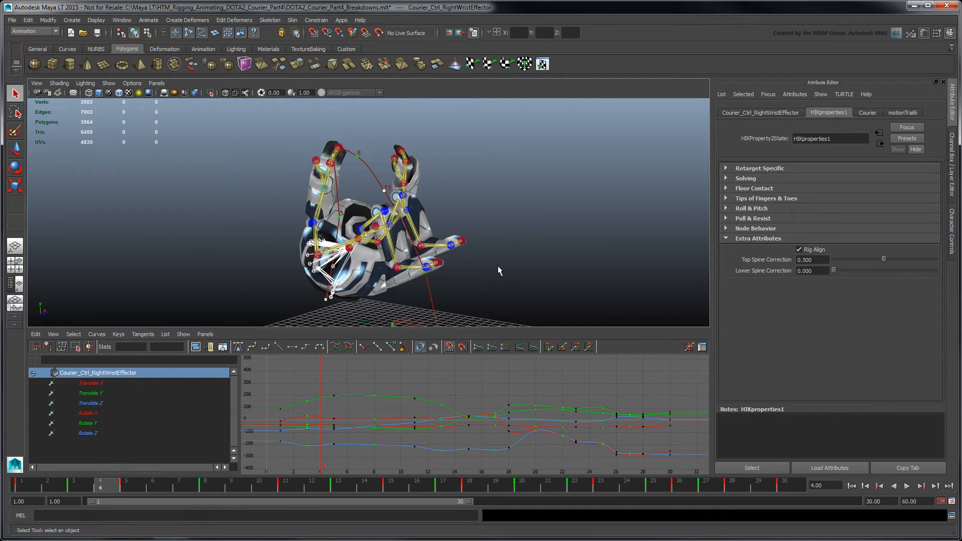
{"action": "left_click", "coordinate": [952, 231]}
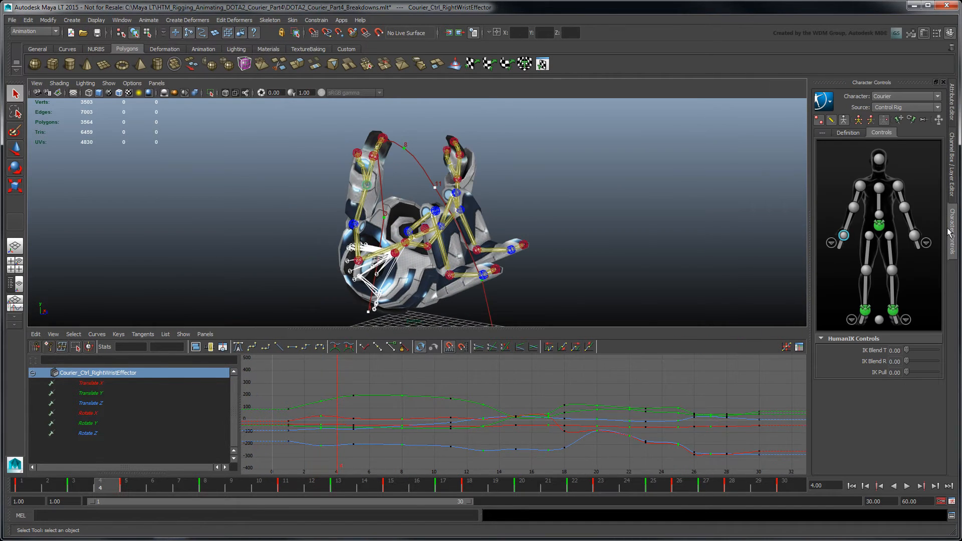
{"action": "left_click", "coordinate": [873, 122]}
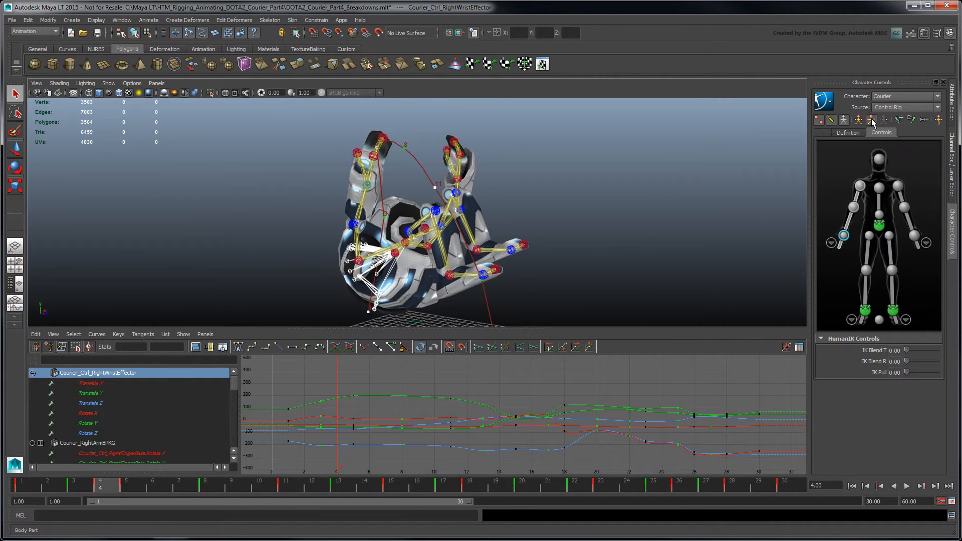
{"action": "left_click", "coordinate": [867, 311]}
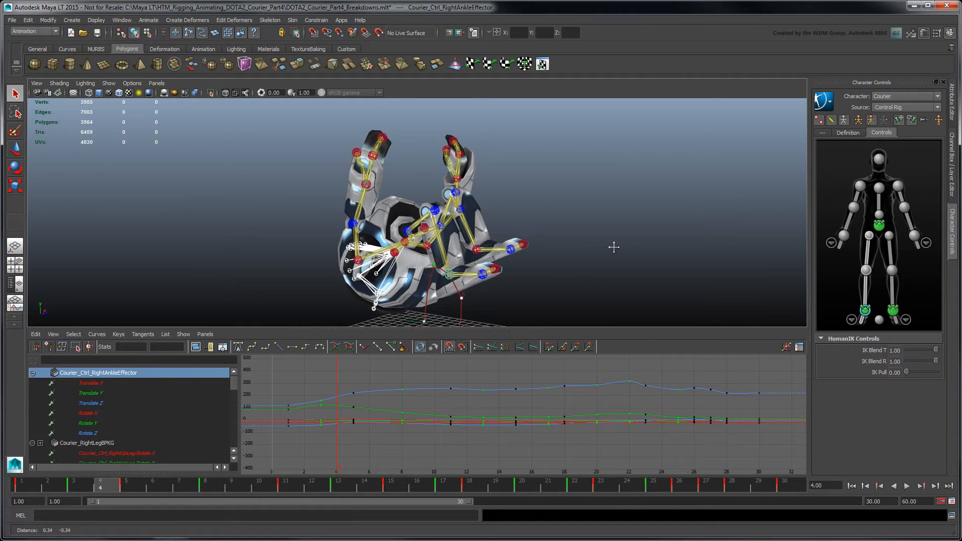
Step: Display all the Courier_RightLegBPKG curves and look through the right leg's animated attributes in an enlarged Graph Editor
{"action": "left_click_drag", "start_coordinate": [612, 247], "coordinate": [527, 195], "text": "alt"}
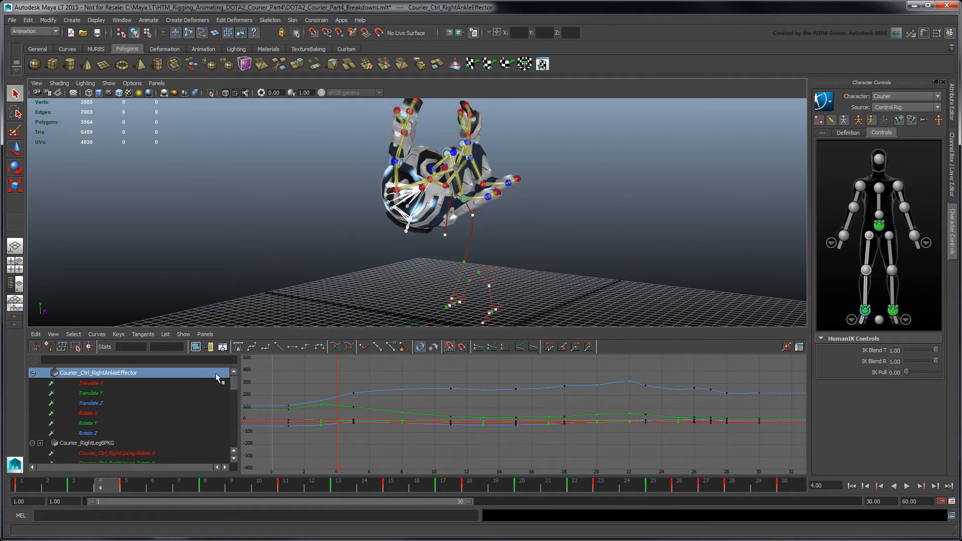
{"action": "left_click", "coordinate": [102, 443]}
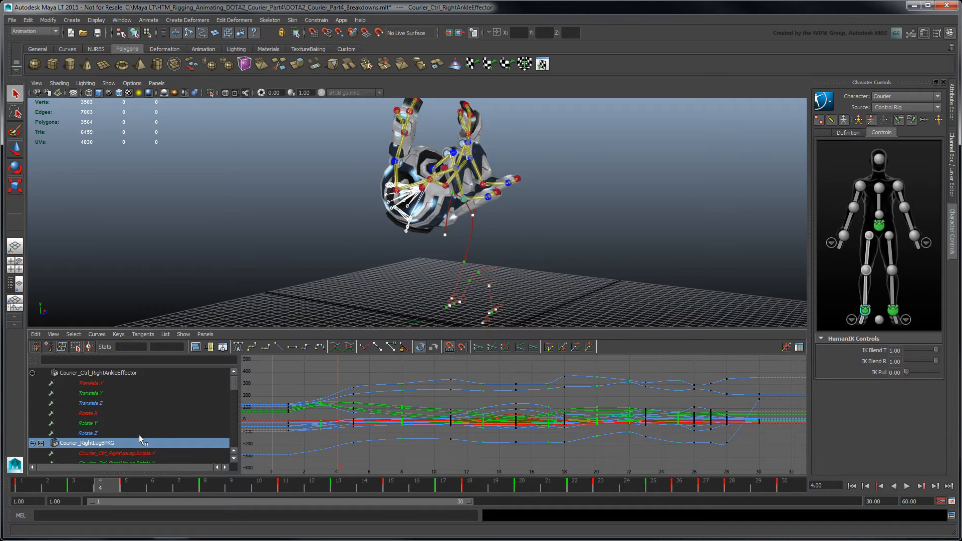
{"action": "left_click_drag", "start_coordinate": [234, 383], "coordinate": [242, 409]}
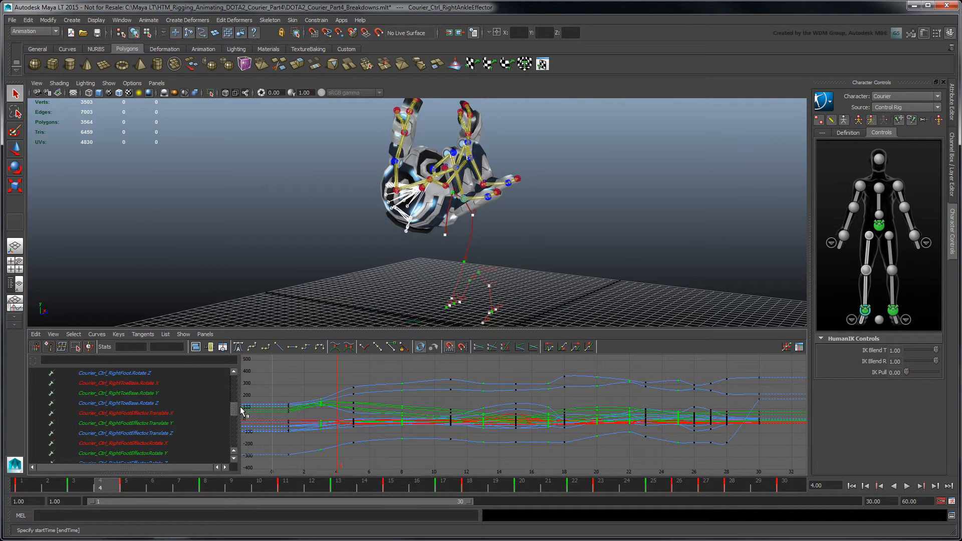
{"action": "left_click_drag", "start_coordinate": [266, 330], "coordinate": [266, 222]}
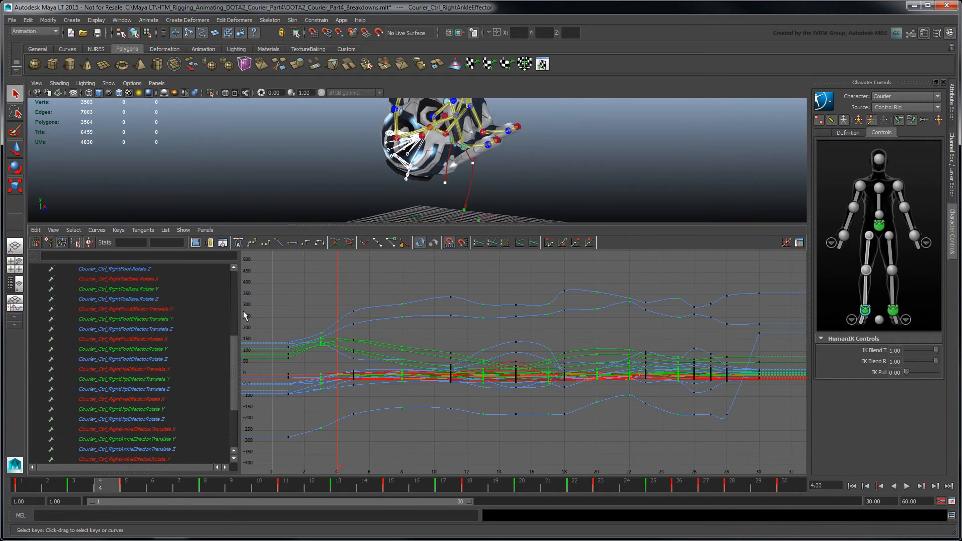
{"action": "left_click_drag", "start_coordinate": [234, 337], "coordinate": [235, 300]}
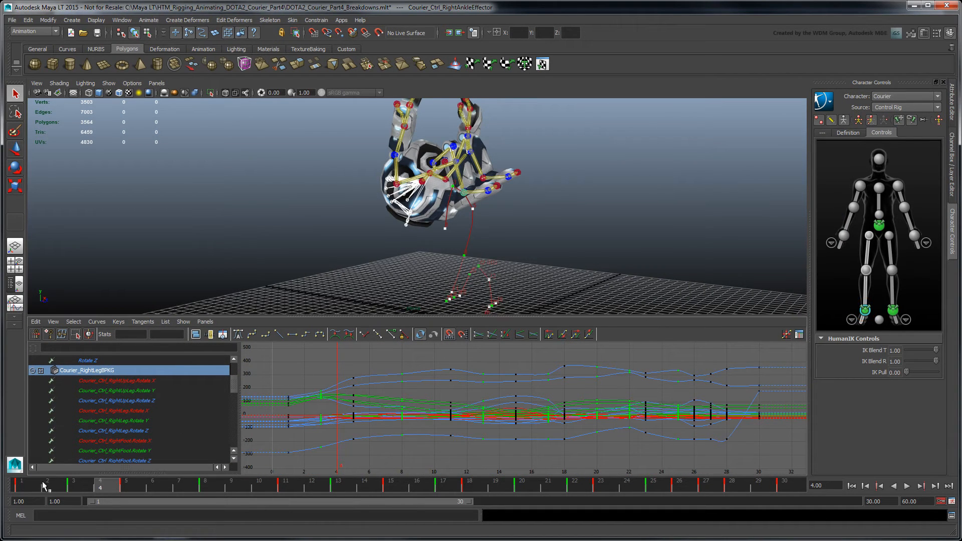
Step: At frame 1, set the right ankle effector's IK Blend T and IK Blend R to 0 and key both
{"action": "left_click", "coordinate": [31, 483]}
{"action": "left_click_drag", "start_coordinate": [466, 220], "coordinate": [491, 225], "text": "alt"}
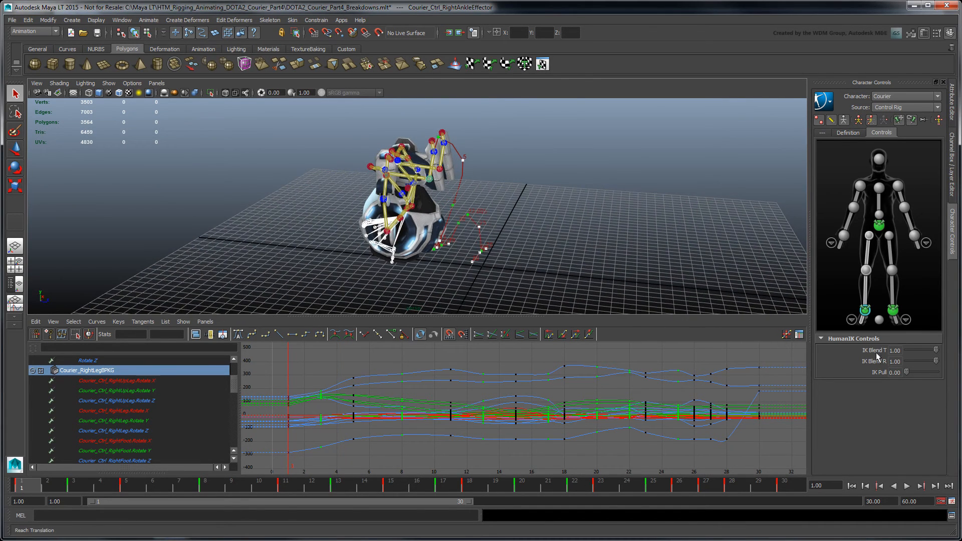
{"action": "type", "text": "0"}
{"action": "key", "text": "Tab"}
{"action": "type", "text": "0"}
{"action": "key", "text": "Tab"}
{"action": "left_click", "coordinate": [895, 351]}
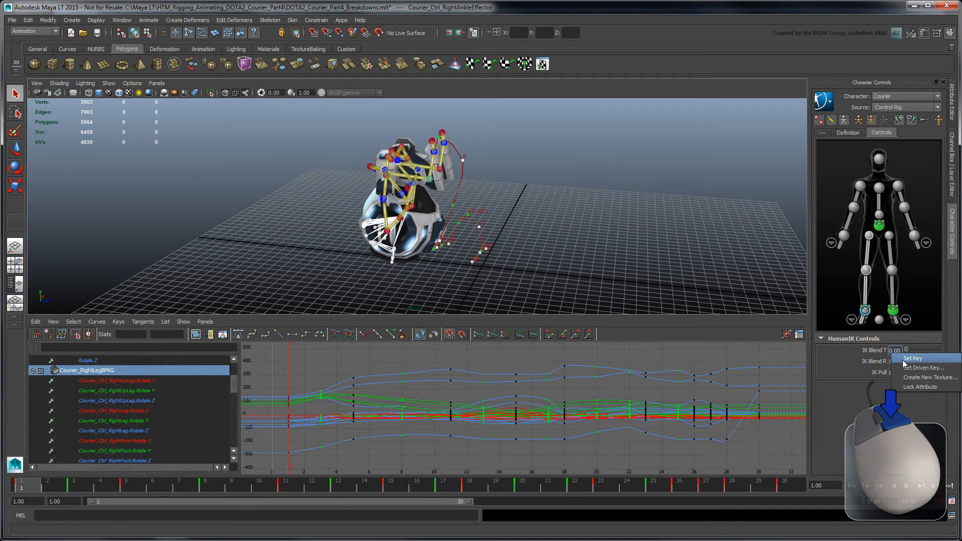
{"action": "left_click", "coordinate": [895, 362]}
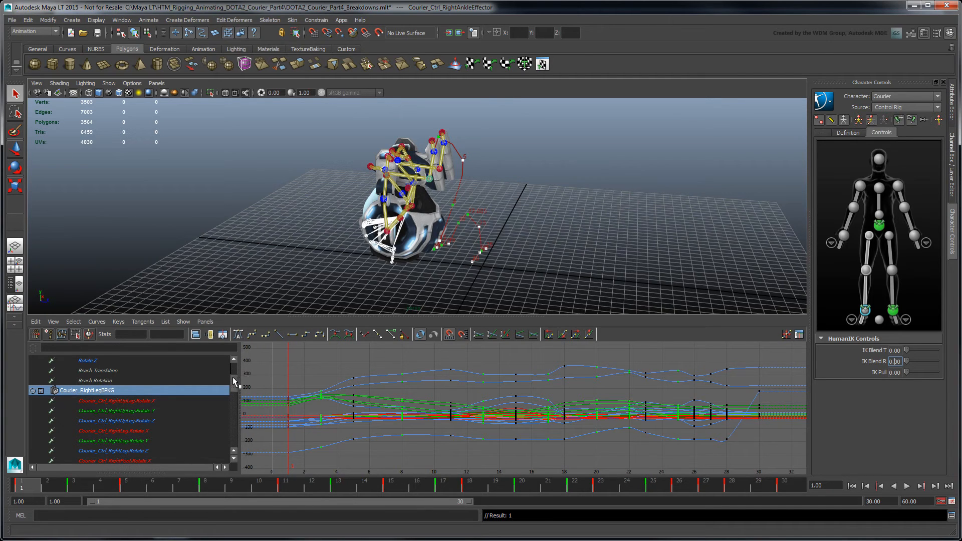
{"action": "left_click_drag", "start_coordinate": [232, 377], "coordinate": [237, 363]}
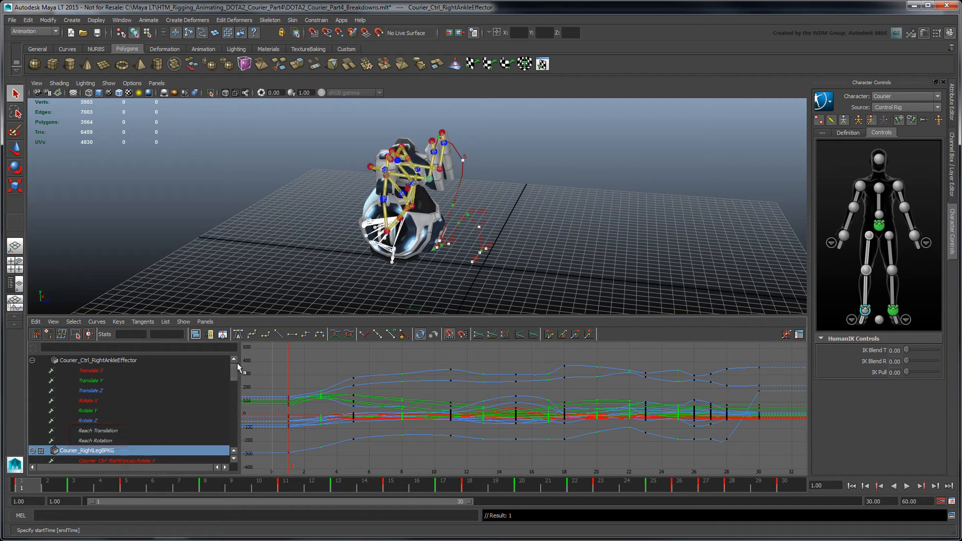
Step: At frame 11, set the right ankle effector's IK Blend T and IK Blend R to 1 and key both
{"action": "left_click_drag", "start_coordinate": [44, 485], "coordinate": [284, 487]}
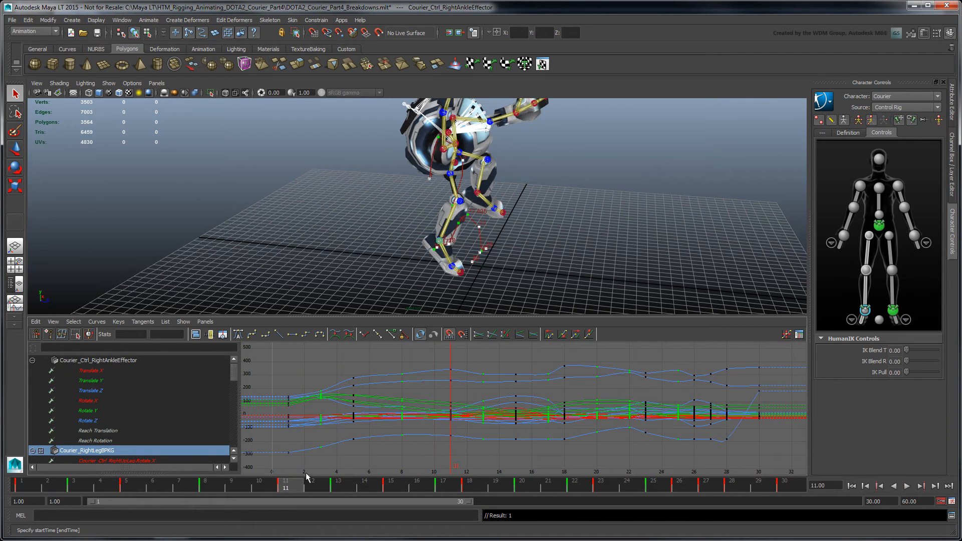
{"action": "left_click_drag", "start_coordinate": [503, 275], "coordinate": [503, 264], "text": "alt"}
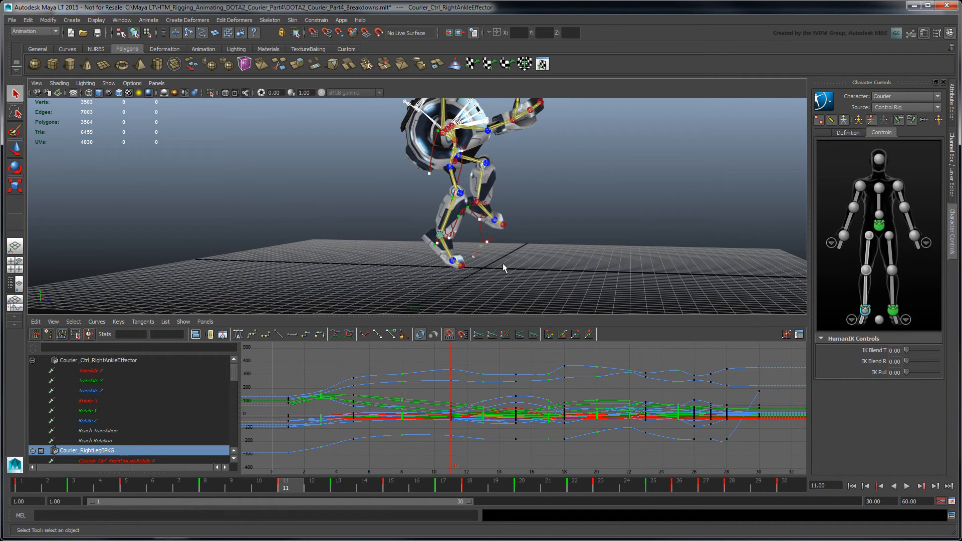
{"action": "double_click", "coordinate": [898, 352]}
{"action": "type", "text": "1"}
{"action": "key", "text": "Tab"}
{"action": "type", "text": "1"}
{"action": "key", "text": "Tab"}
{"action": "right_click", "coordinate": [899, 352]}
{"action": "left_click", "coordinate": [890, 368]}
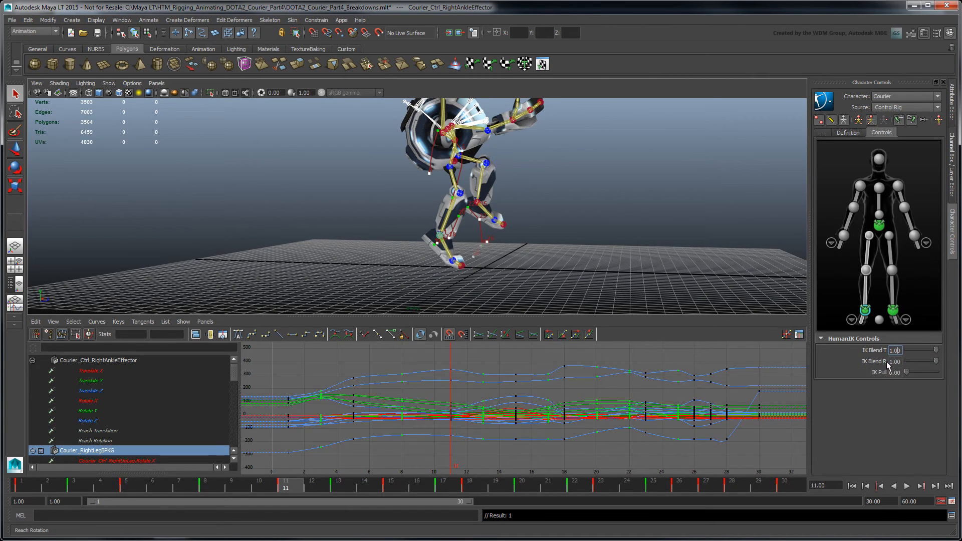
{"action": "right_click", "coordinate": [894, 361]}
{"action": "left_click", "coordinate": [881, 376]}
Step: At frame 19, set the right ankle effector's IK Blend T and IK Blend R to 0 and key both
{"action": "left_click_drag", "start_coordinate": [299, 487], "coordinate": [500, 484]}
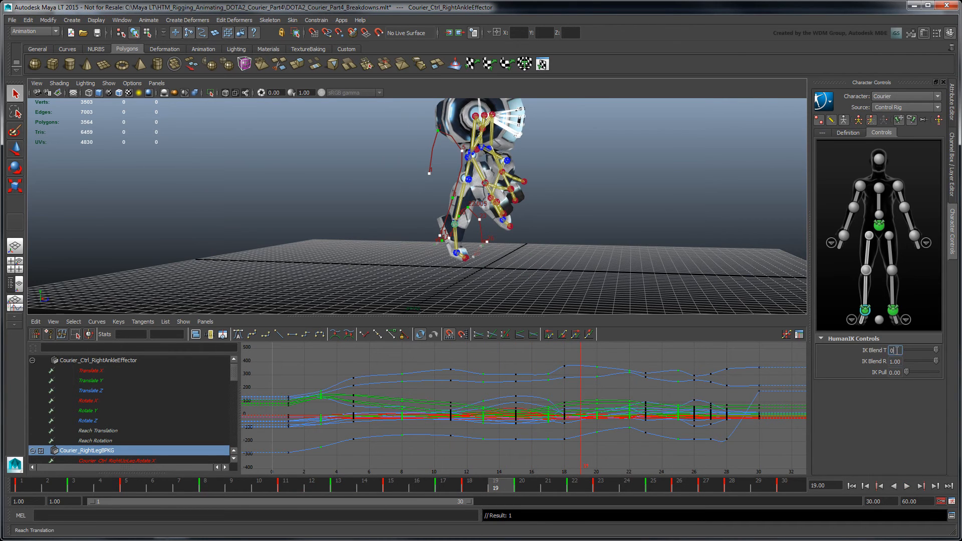
{"action": "right_click", "coordinate": [896, 352]}
{"action": "left_click", "coordinate": [895, 365]}
{"action": "right_click", "coordinate": [895, 361]}
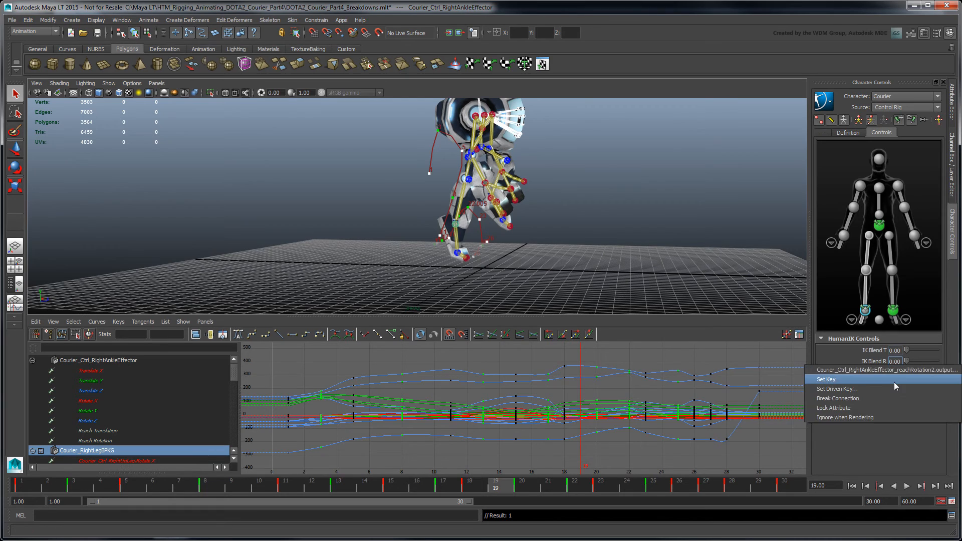
{"action": "left_click", "coordinate": [894, 380]}
Step: At frame 25, key the right ankle effector's IK Blend T and IK Blend R at 1, and frame its Reach Translation and Reach Rotation curves
{"action": "left_click_drag", "start_coordinate": [544, 481], "coordinate": [653, 495]}
{"action": "double_click", "coordinate": [894, 351]}
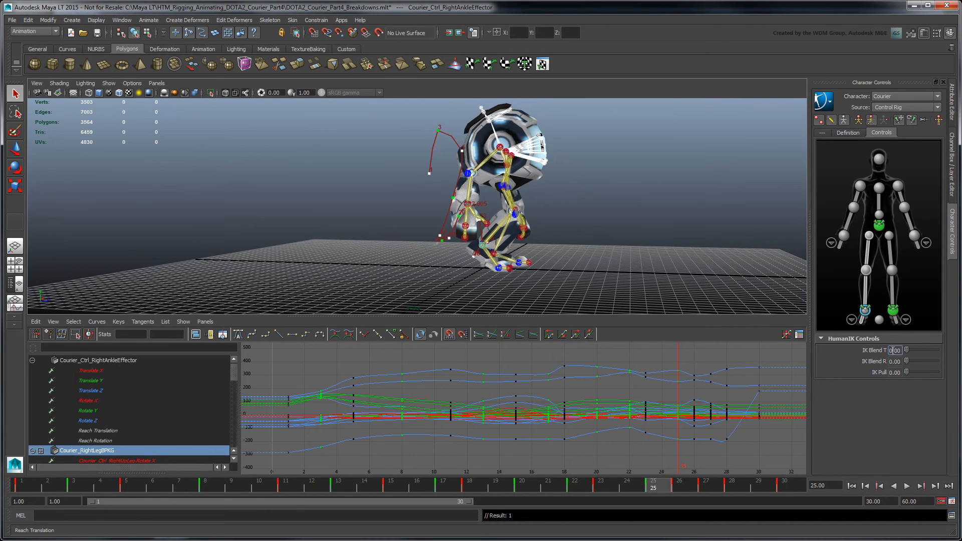
{"action": "type", "text": "1"}
{"action": "key", "text": "Tab"}
{"action": "type", "text": "1"}
{"action": "key", "text": "Return"}
{"action": "right_click", "coordinate": [893, 363]}
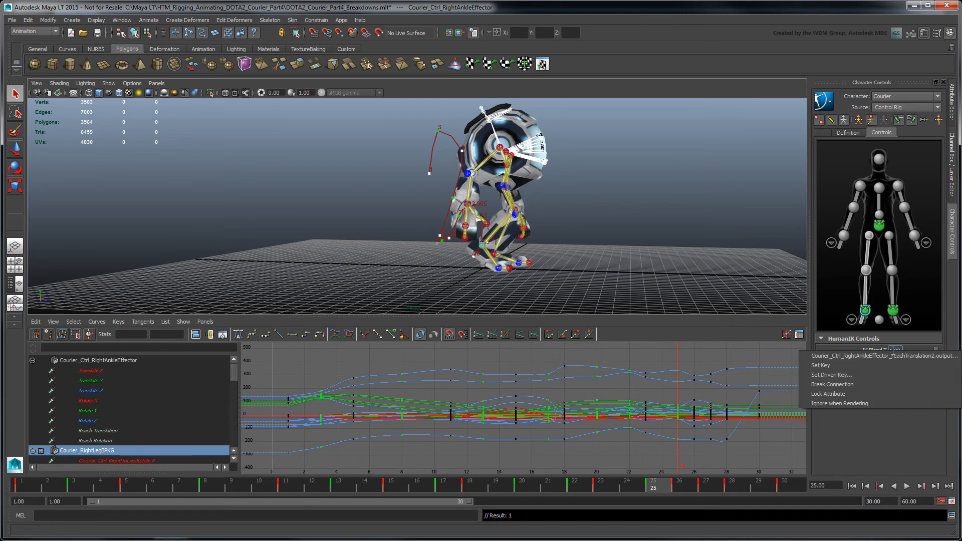
{"action": "left_click", "coordinate": [894, 364]}
{"action": "right_click", "coordinate": [897, 363]}
{"action": "left_click", "coordinate": [892, 380]}
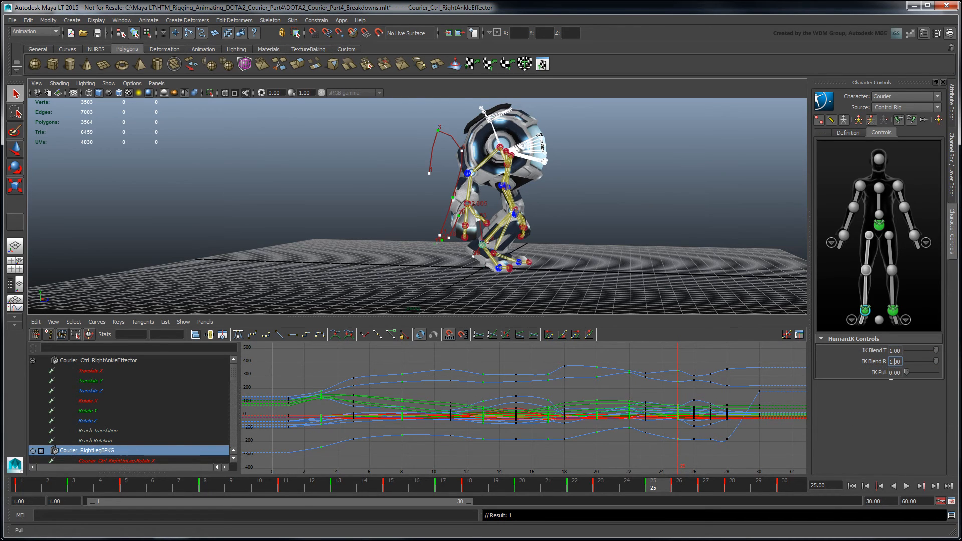
{"action": "left_click_drag", "start_coordinate": [102, 432], "coordinate": [105, 444]}
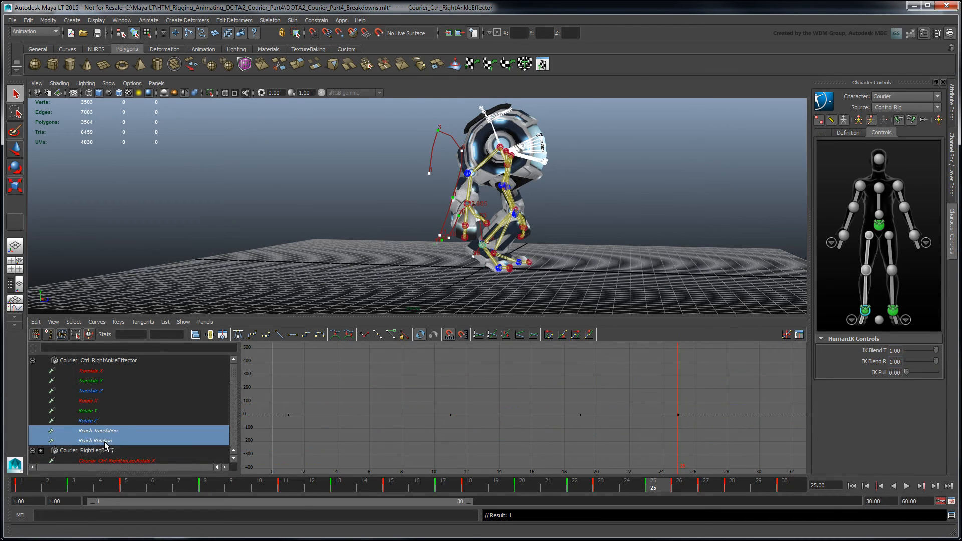
{"action": "key", "text": "f"}
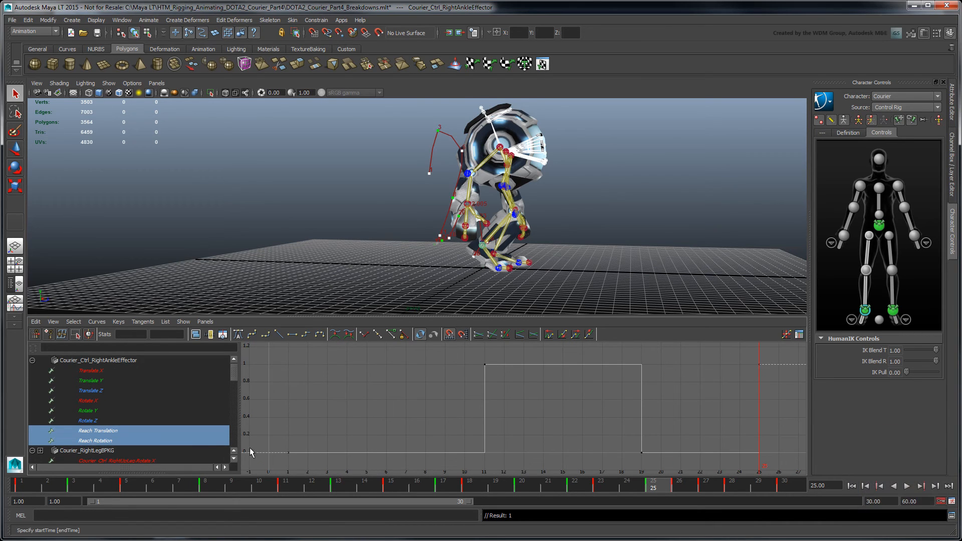
Step: At frame 1, set the left ankle effector's IK Blend T and IK Blend R to 0 and key both
{"action": "left_click", "coordinate": [28, 488]}
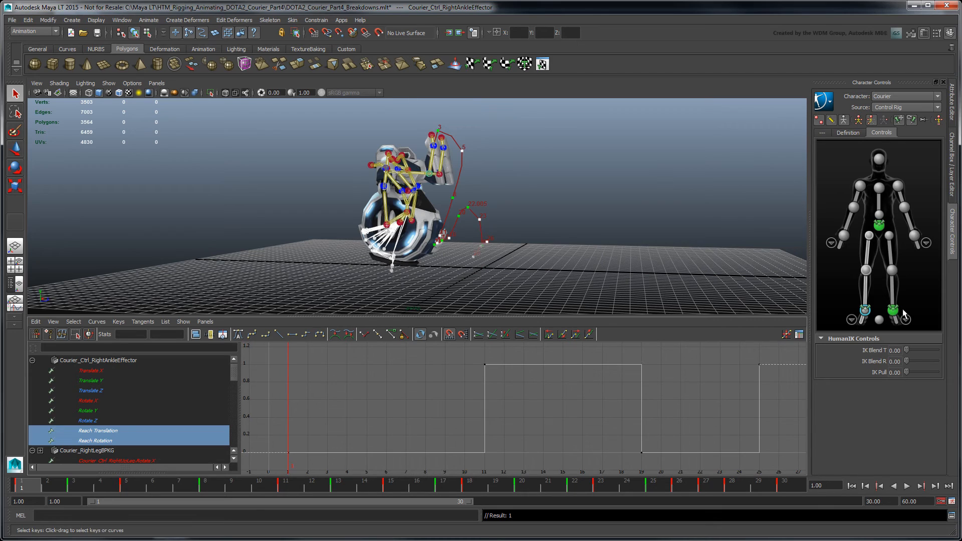
{"action": "left_click", "coordinate": [894, 310]}
{"action": "left_click", "coordinate": [895, 351]}
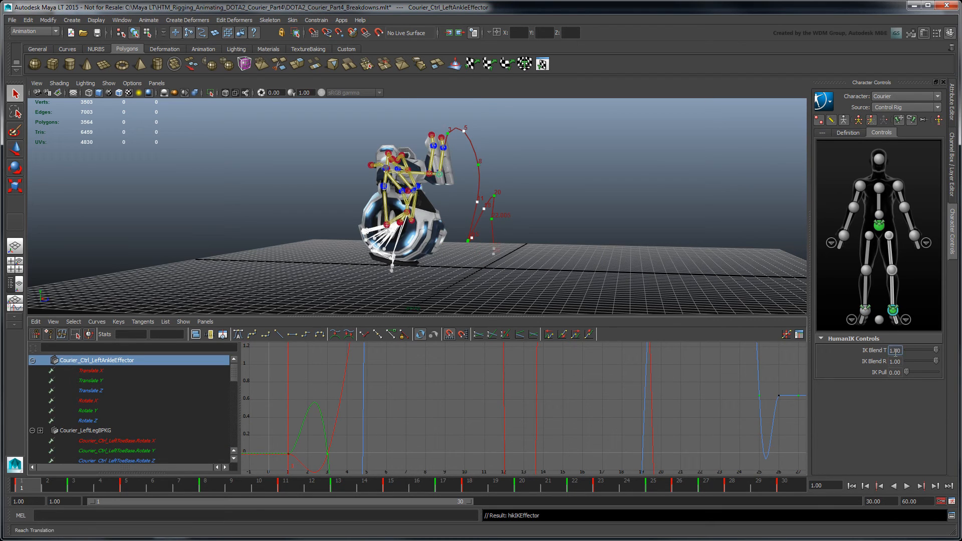
{"action": "type", "text": "0"}
{"action": "key", "text": "Tab"}
{"action": "type", "text": "0"}
{"action": "key", "text": "Tab"}
{"action": "right_click", "coordinate": [895, 351]}
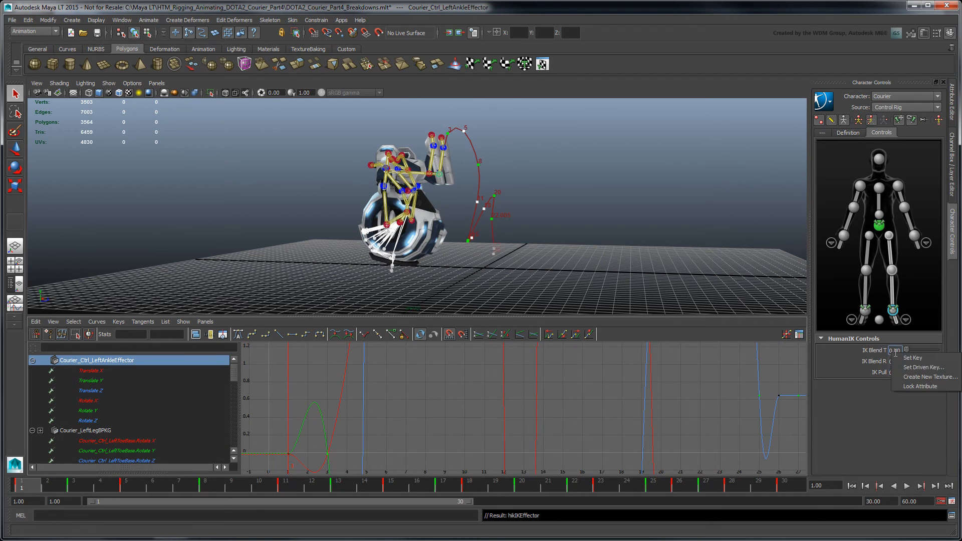
{"action": "left_click", "coordinate": [902, 359]}
{"action": "right_click", "coordinate": [896, 361]}
{"action": "left_click", "coordinate": [904, 367]}
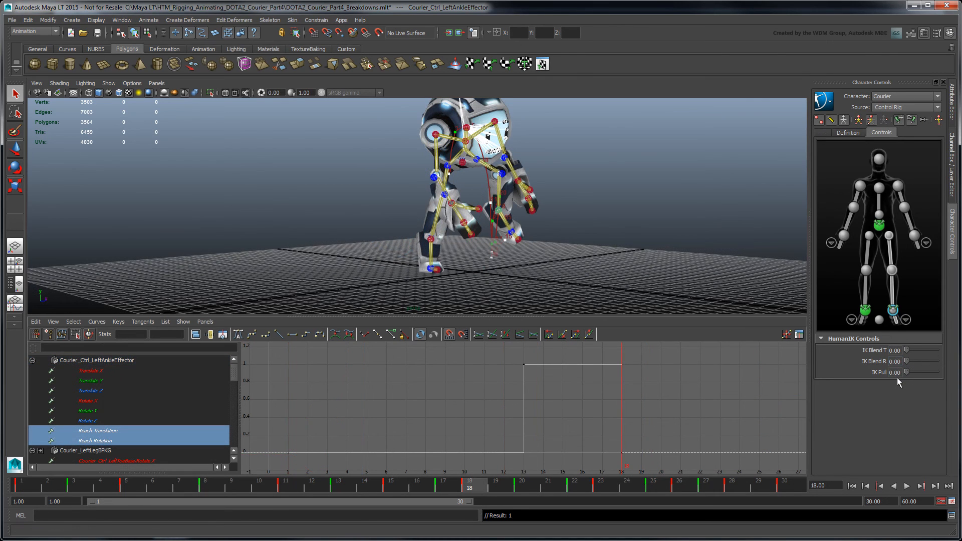
Step: At frame 23, set the left ankle effector's IK Blend T and IK Blend R to 1 and key both
{"action": "left_click_drag", "start_coordinate": [469, 487], "coordinate": [604, 484]}
{"action": "left_click", "coordinate": [895, 351]}
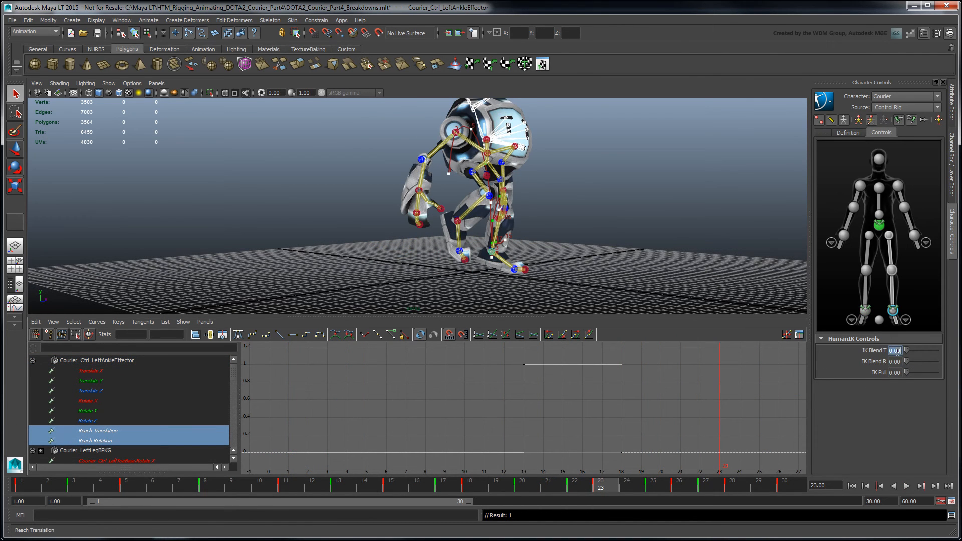
{"action": "type", "text": "1"}
{"action": "key", "text": "Tab"}
{"action": "type", "text": "1"}
{"action": "key", "text": "Tab"}
{"action": "right_click", "coordinate": [896, 351]}
{"action": "left_click", "coordinate": [872, 368]}
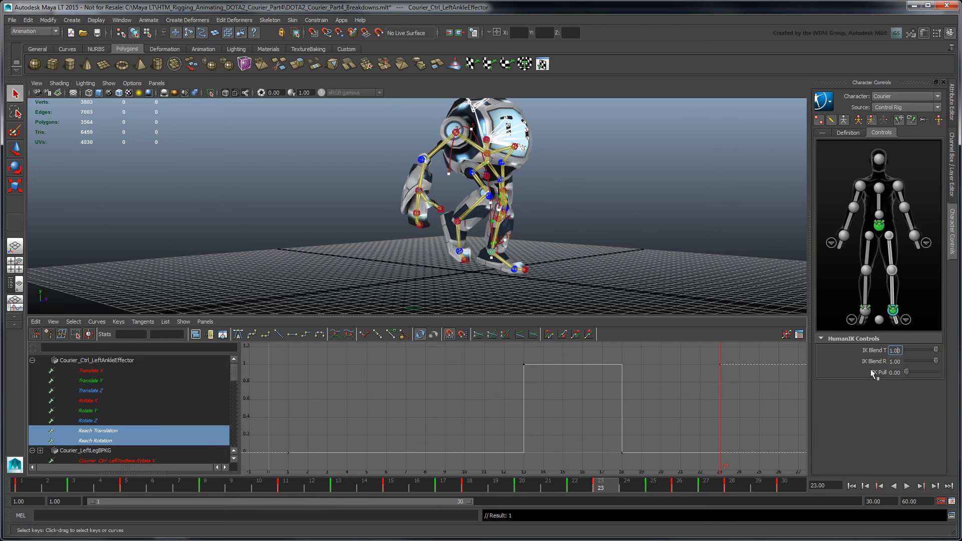
{"action": "right_click", "coordinate": [896, 361]}
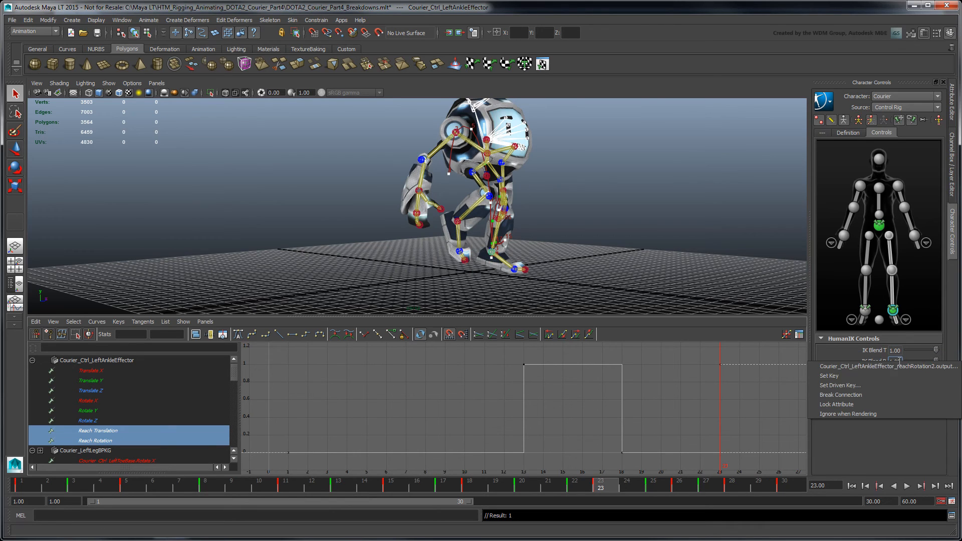
{"action": "left_click", "coordinate": [877, 381]}
Step: Deselect the ankle effector and play back the Courier's jump animation with X-ray joints turned off
{"action": "scroll", "coordinate": [659, 247], "scroll_direction": "down", "scroll_amount": 4}
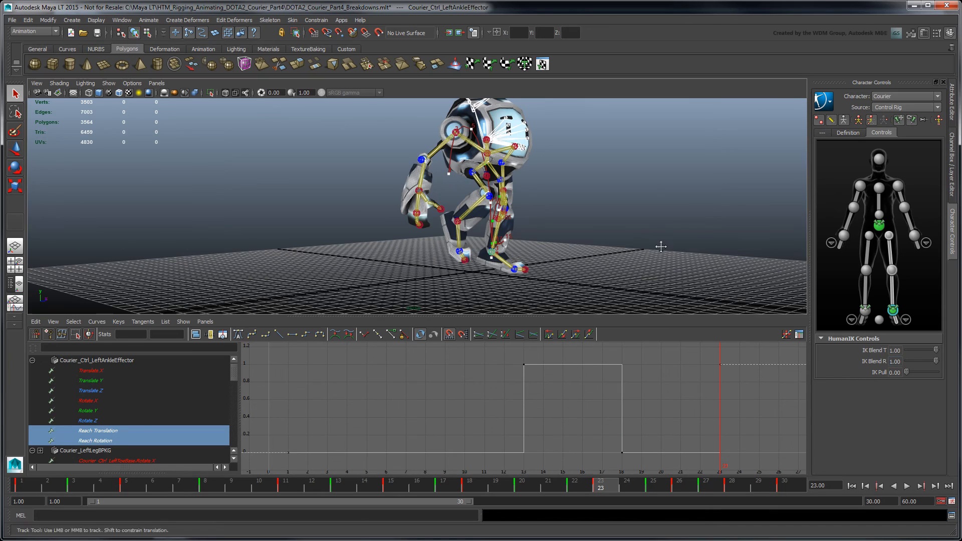
{"action": "left_click", "coordinate": [697, 213]}
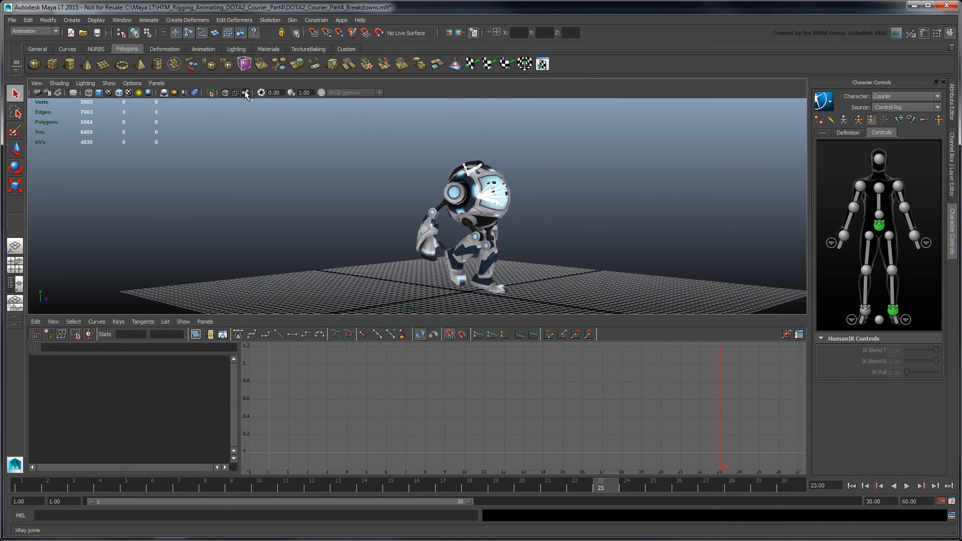
{"action": "left_click_drag", "start_coordinate": [244, 90], "coordinate": [471, 214], "text": "alt"}
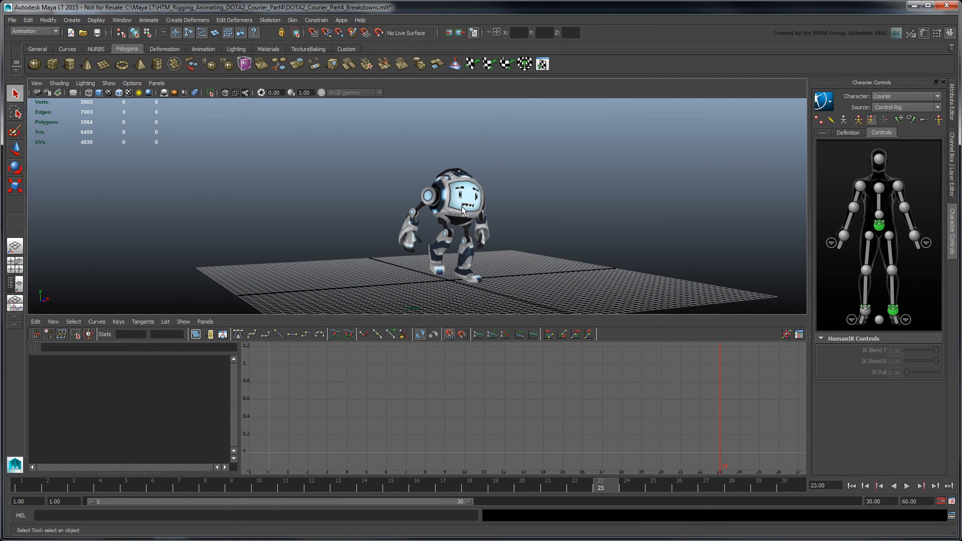
{"action": "left_click", "coordinate": [908, 486]}
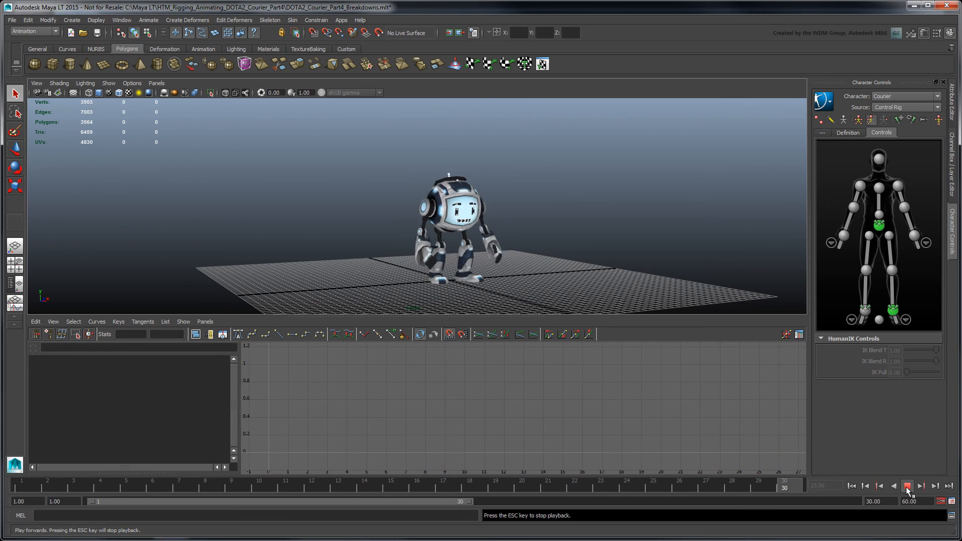
{"action": "left_click", "coordinate": [907, 487]}
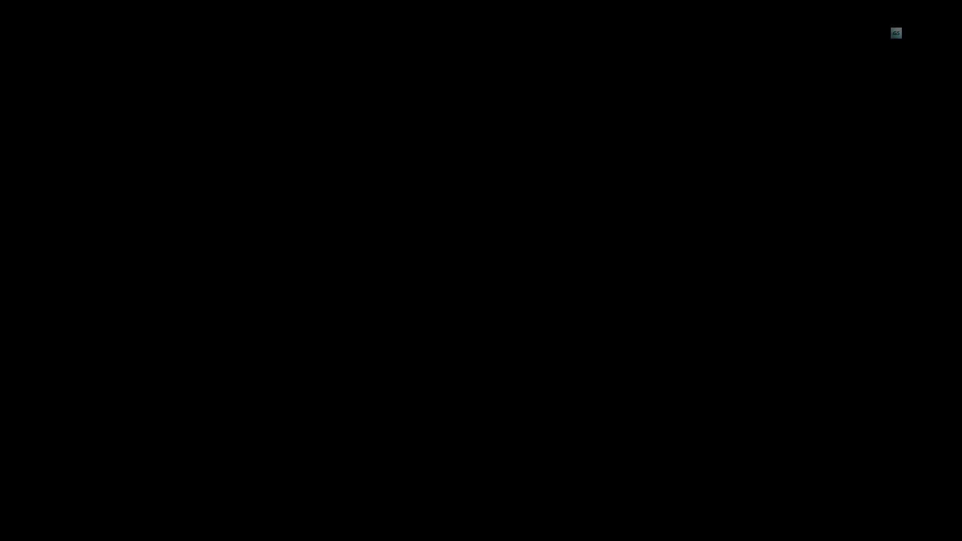